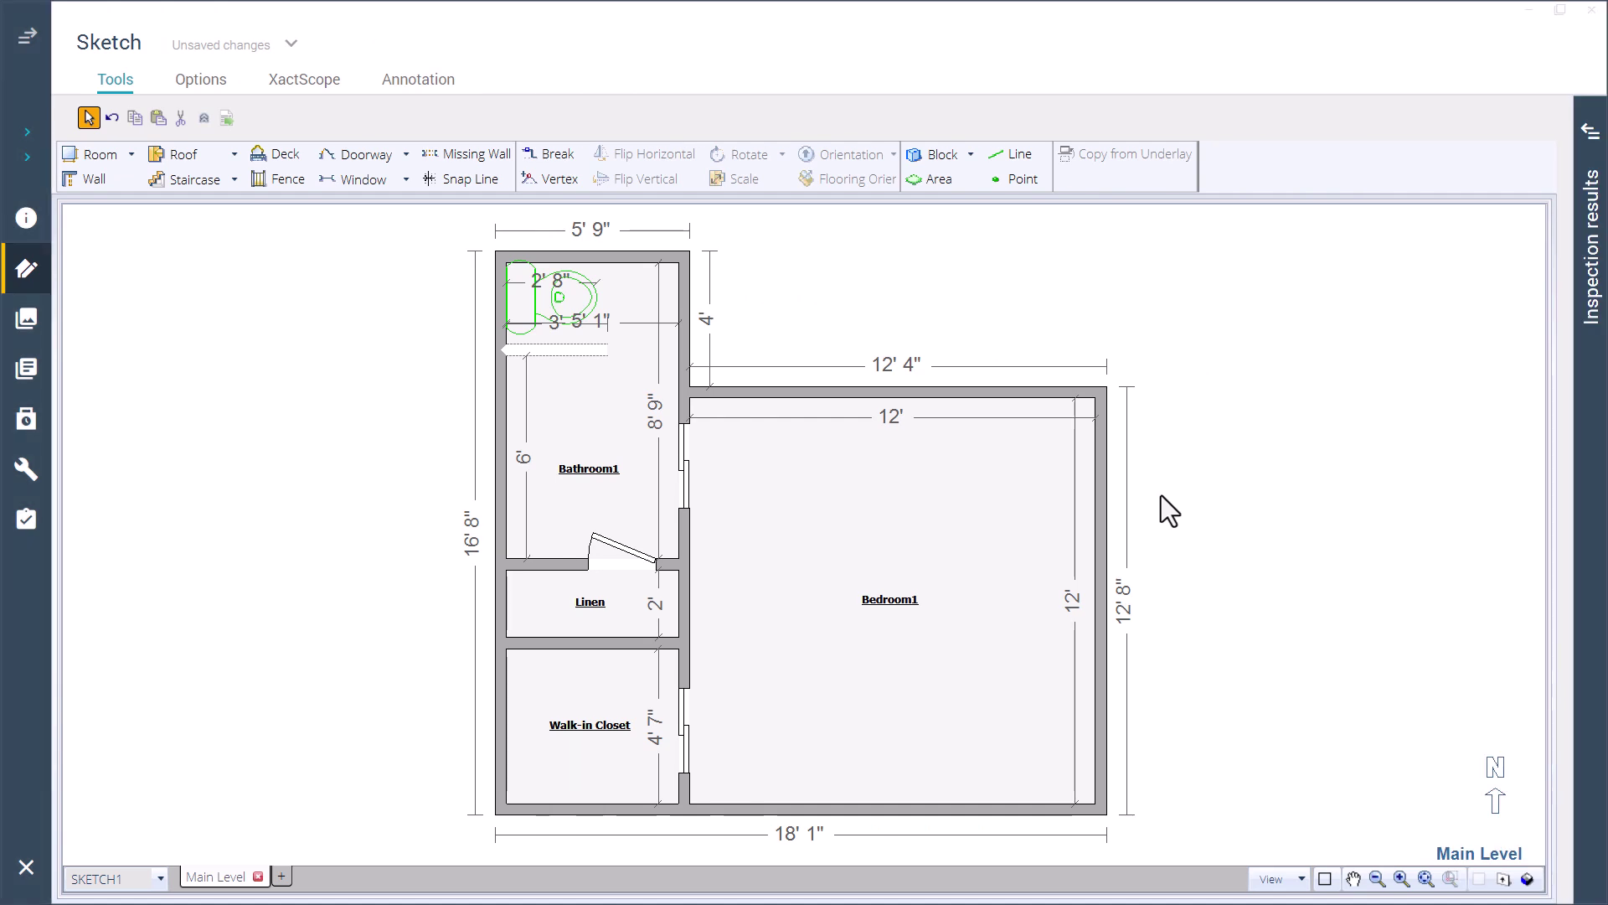
Make Bedroom1's right wall an arced wall with a 2' arc distance
left_click(1101, 507)
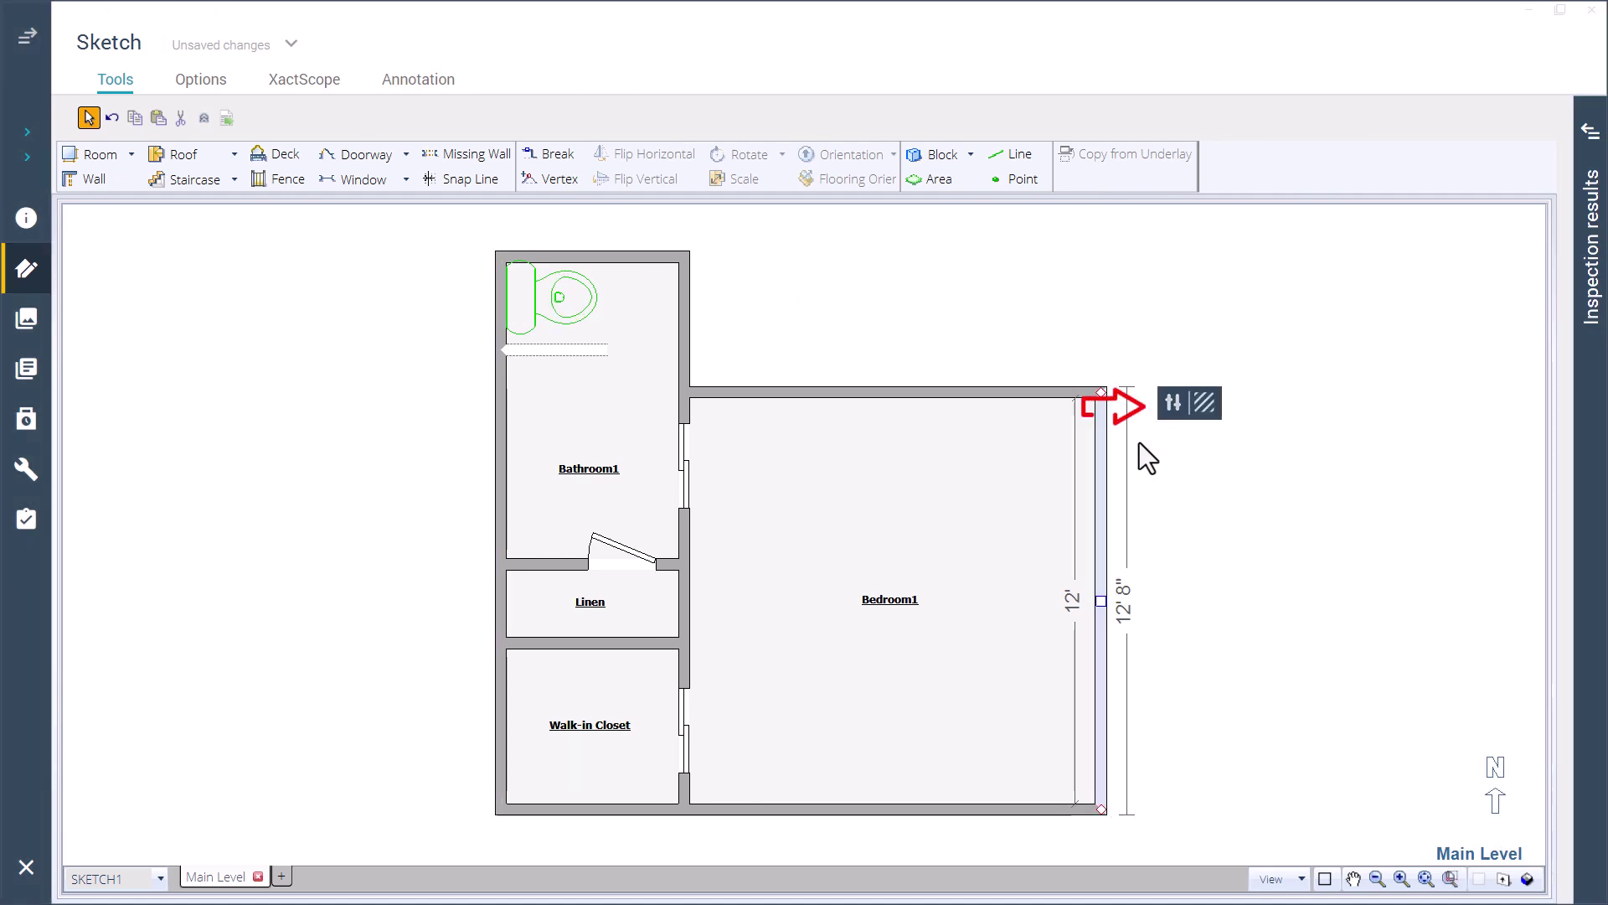
left_click(1175, 414)
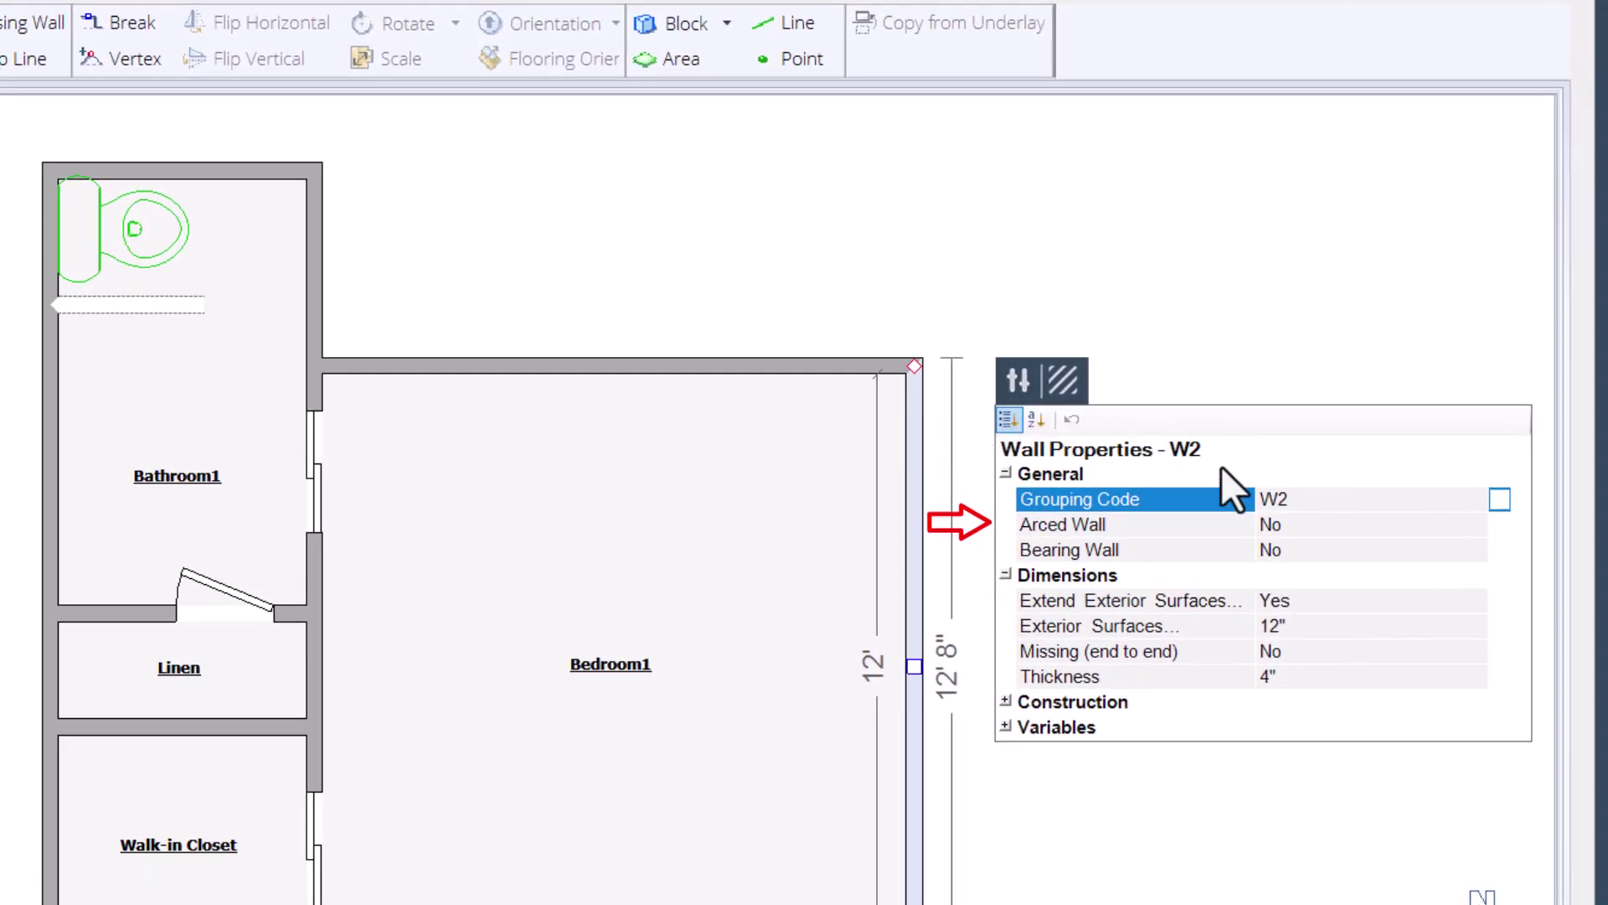
left_click(1410, 523)
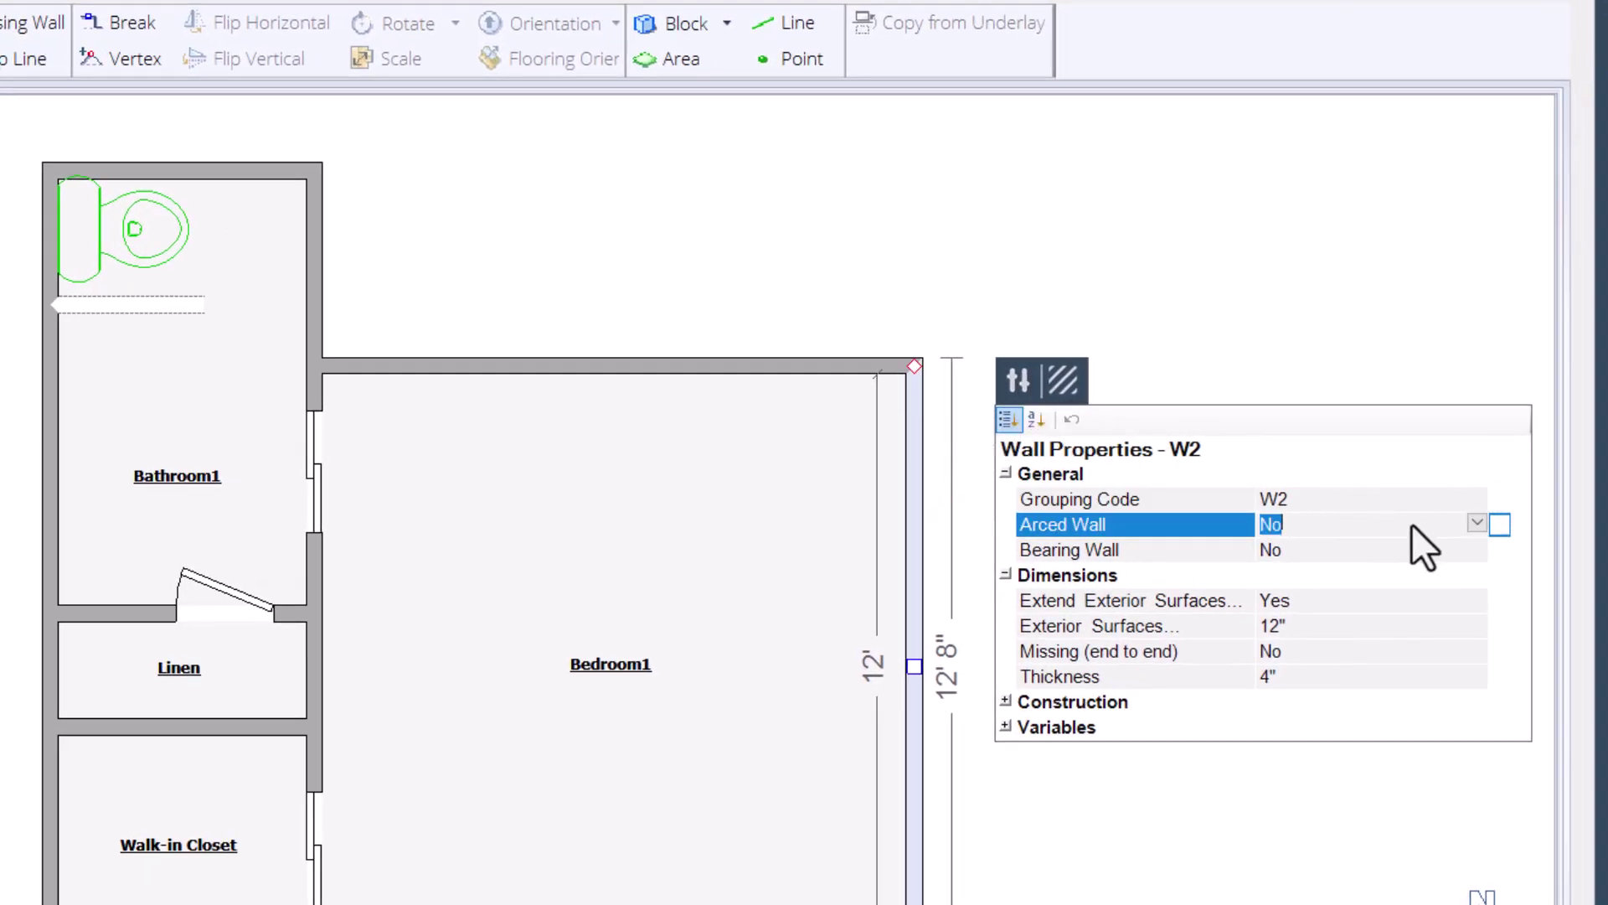
left_click(1475, 523)
left_click(1473, 570)
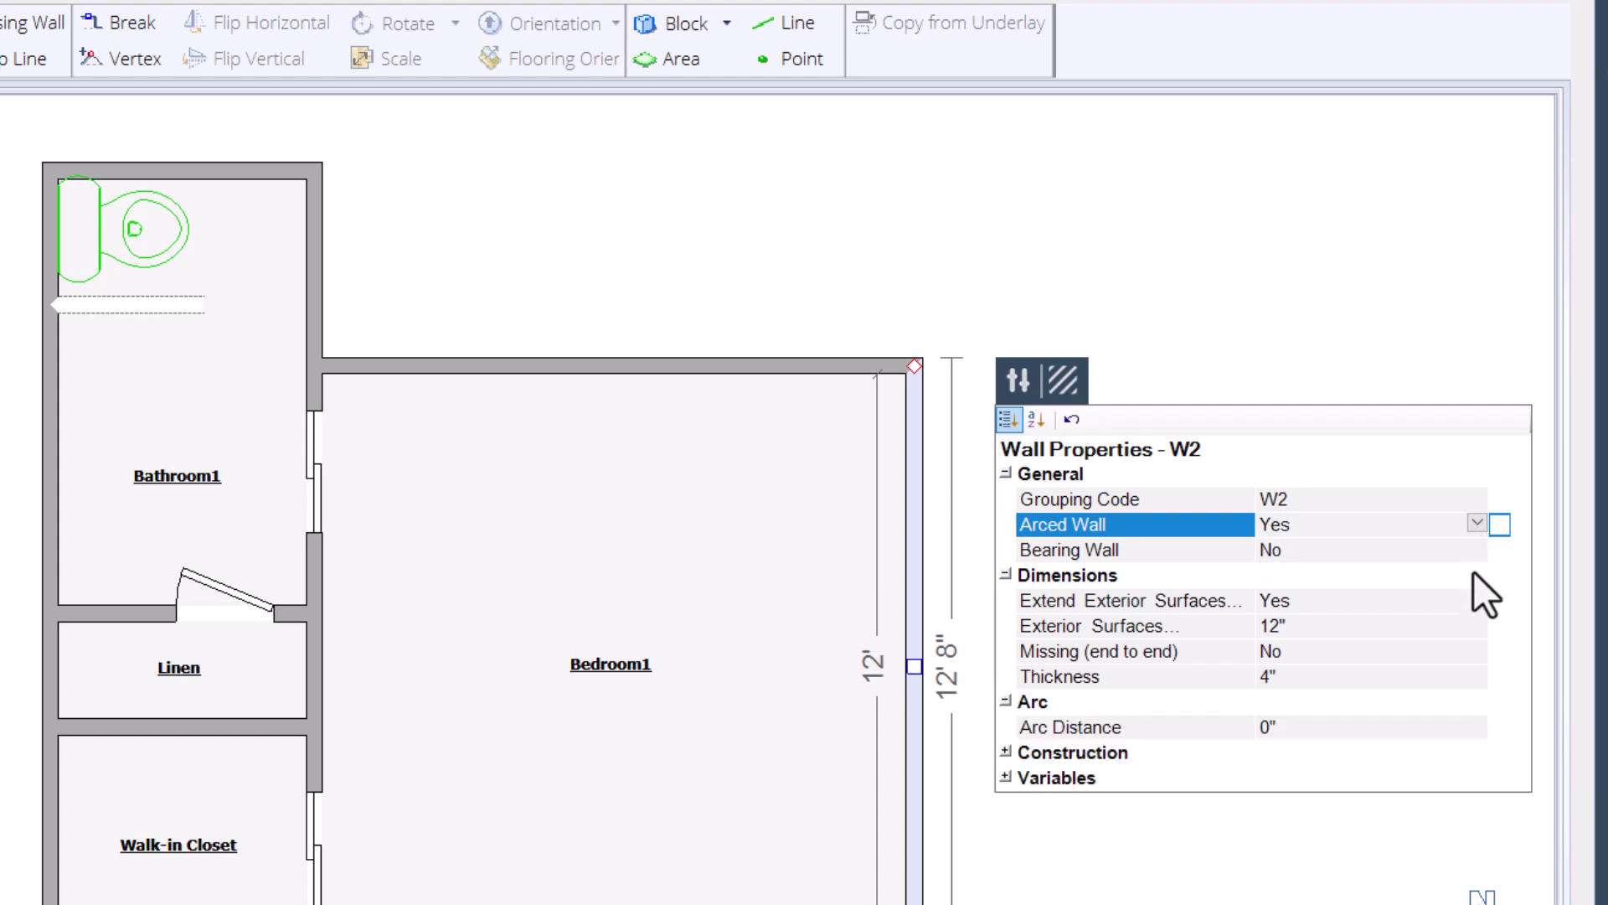
left_click(1367, 731)
type("2'")
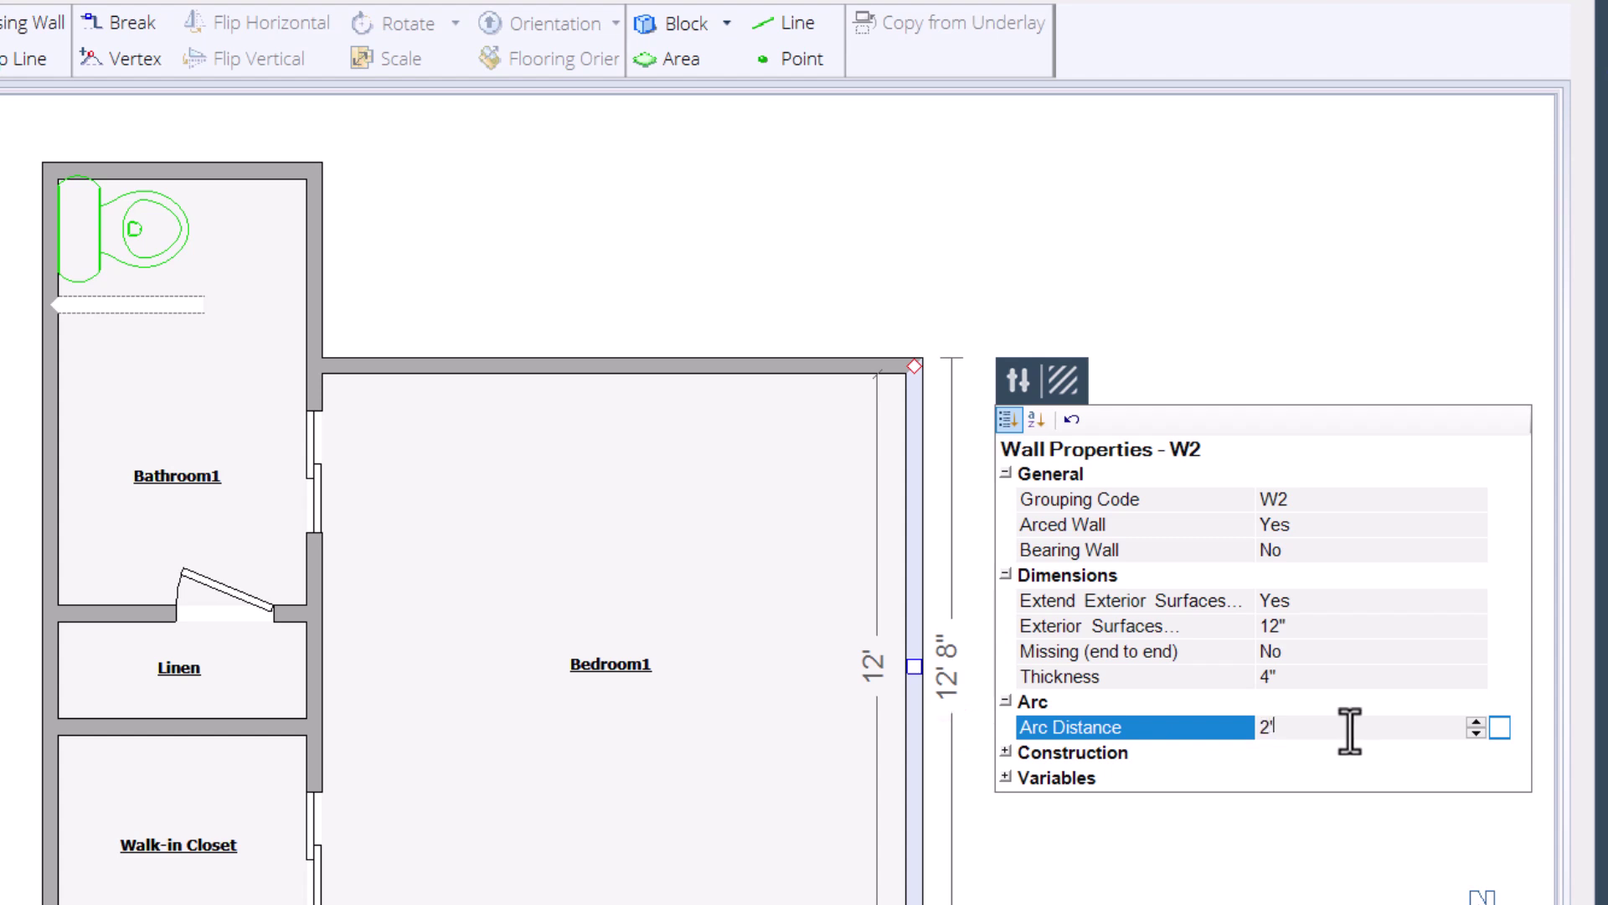
key("Return")
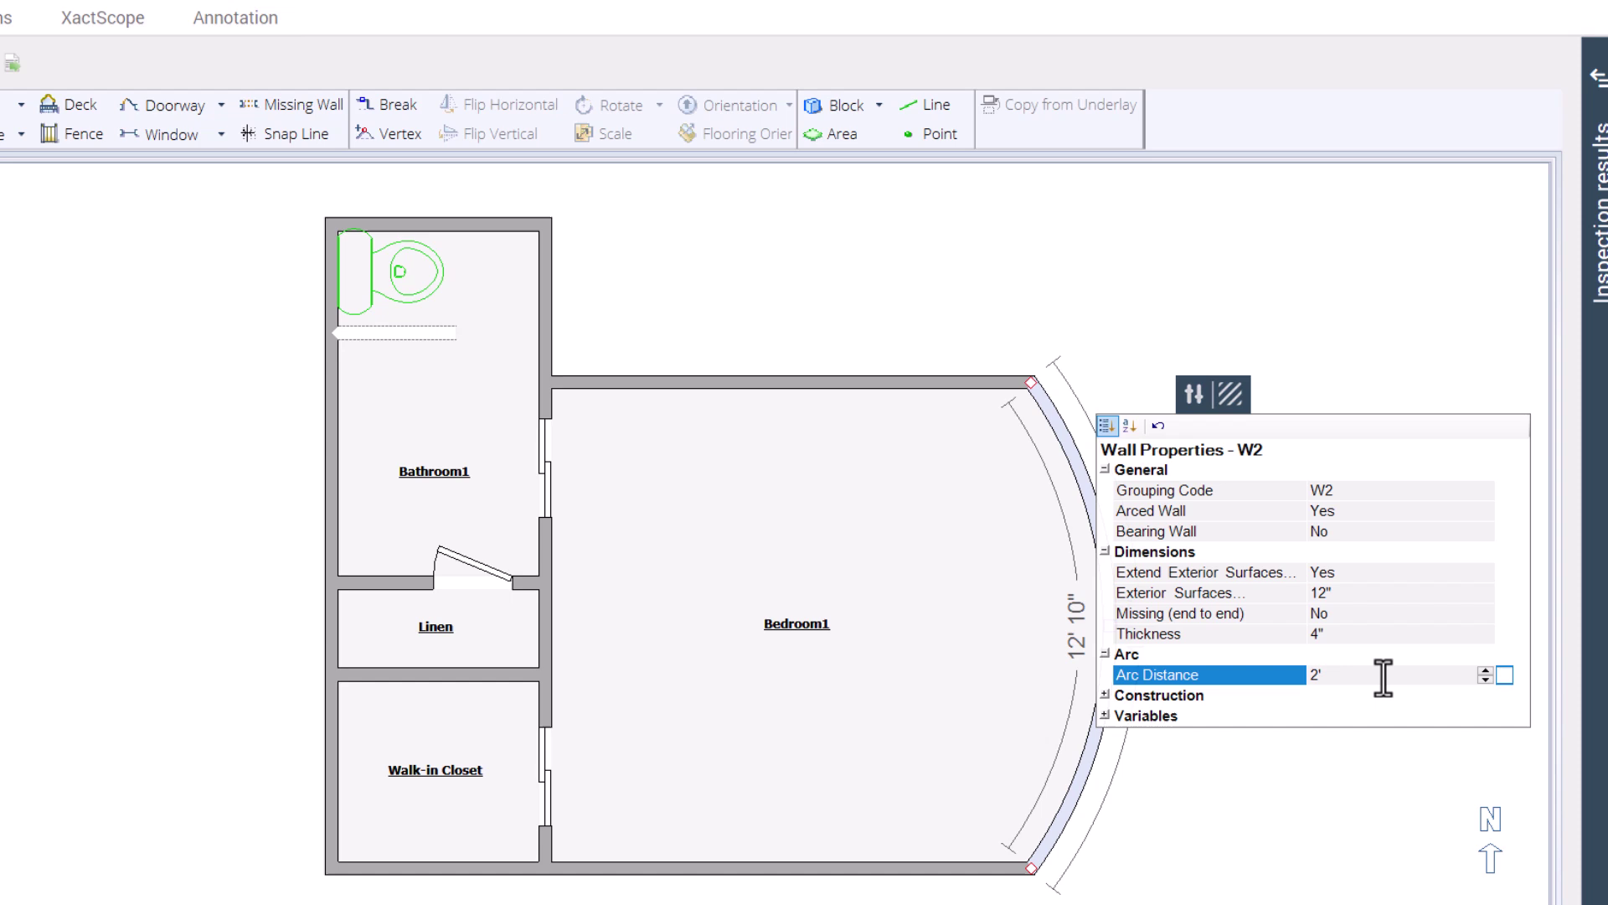
left_click(1328, 720)
Select Bedroom1 and drag its arced right wall further outward to test the curve
left_click(1125, 638)
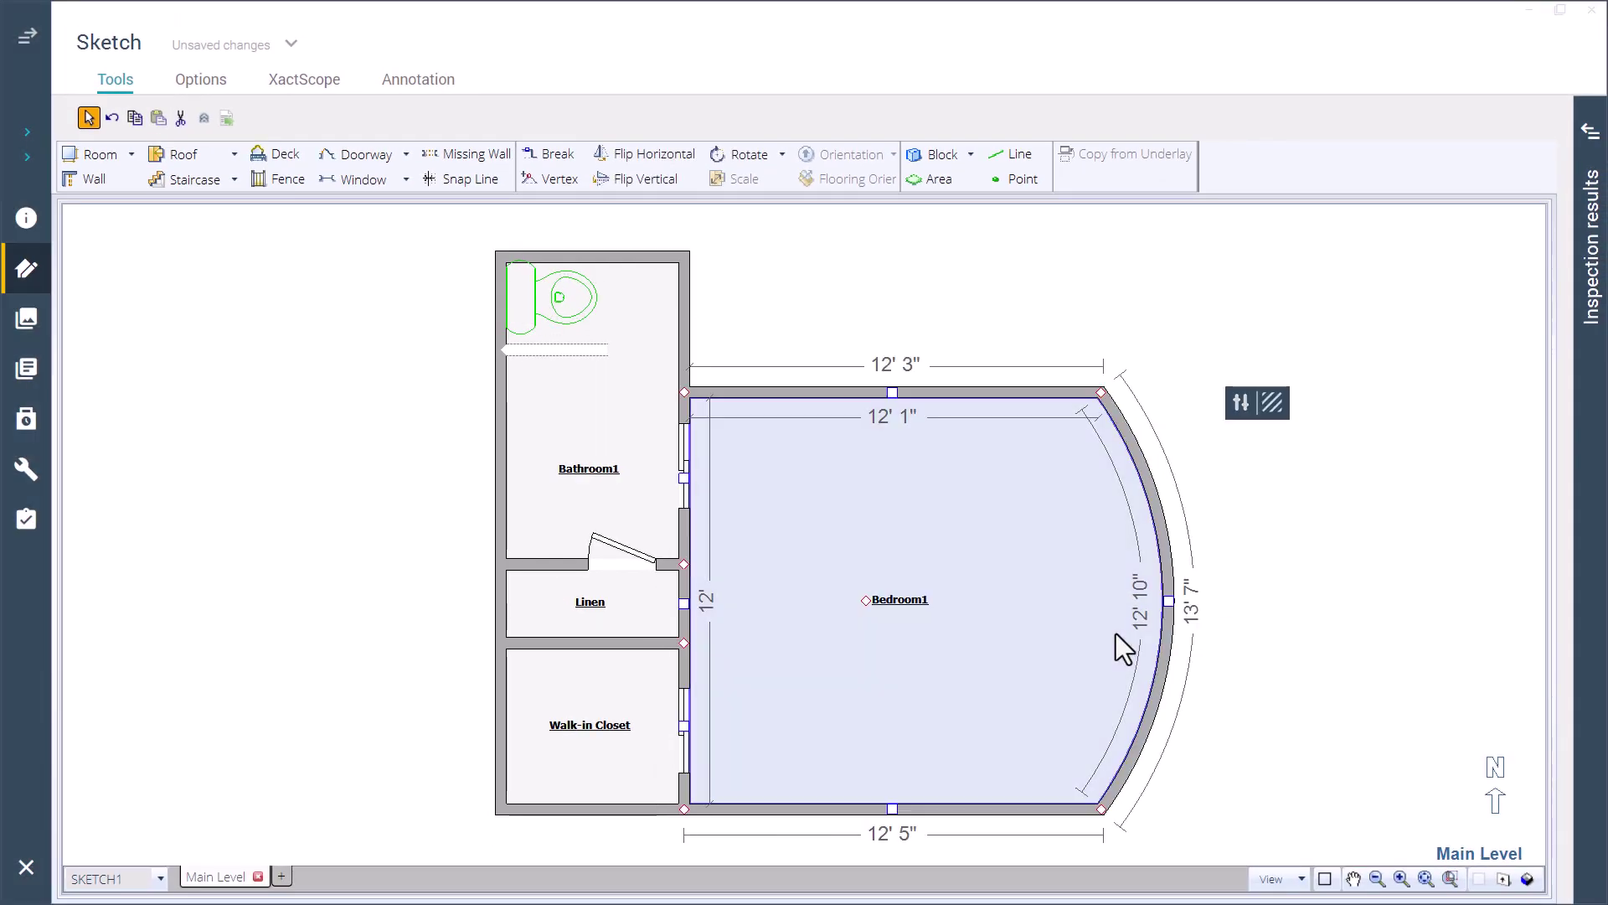
mouse_move(1168, 600)
left_mouse_down()
mouse_move(1265, 591)
mouse_move(913, 581)
mouse_move(1265, 598)
left_mouse_up()
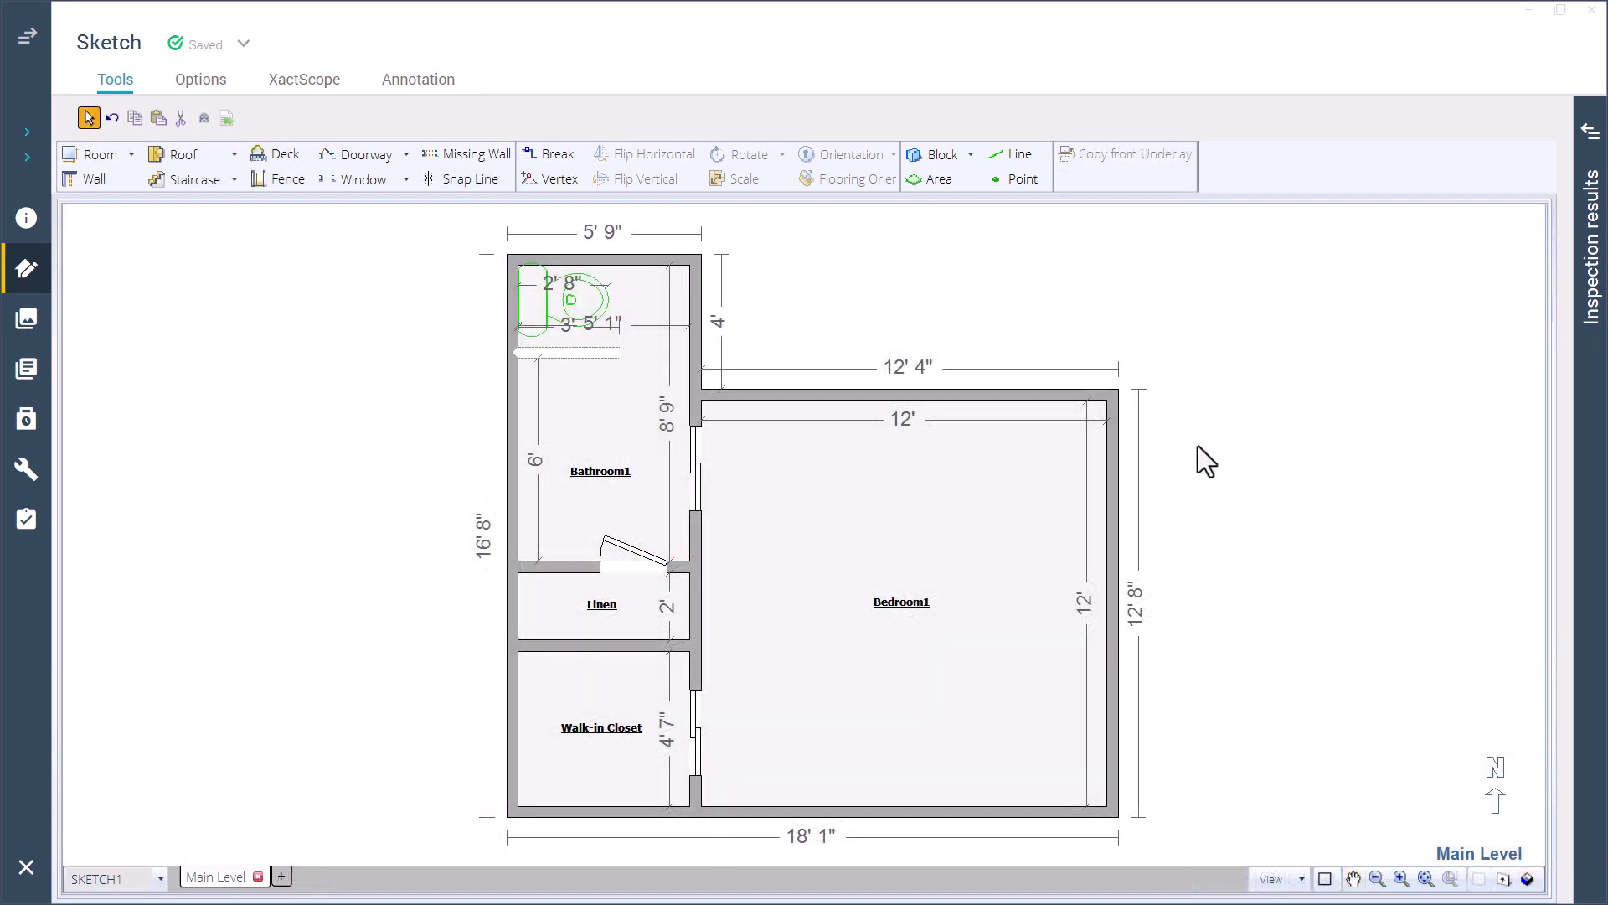
Break Bedroom1's top wall at two points and push the middle segment up 2'
left_click(573, 163)
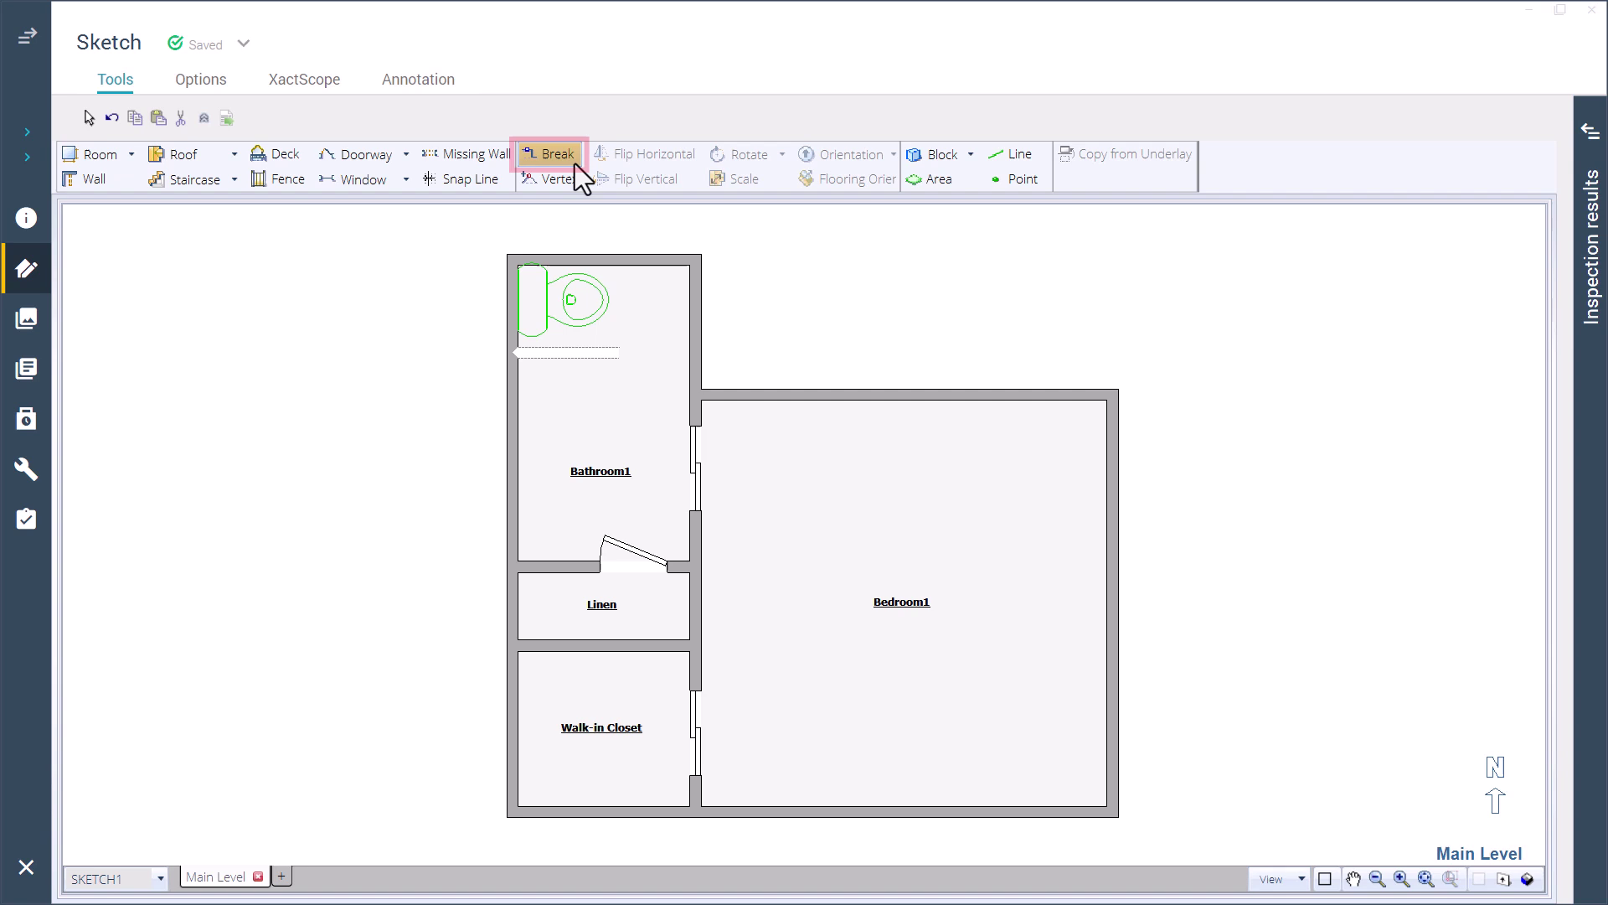
left_click(849, 396)
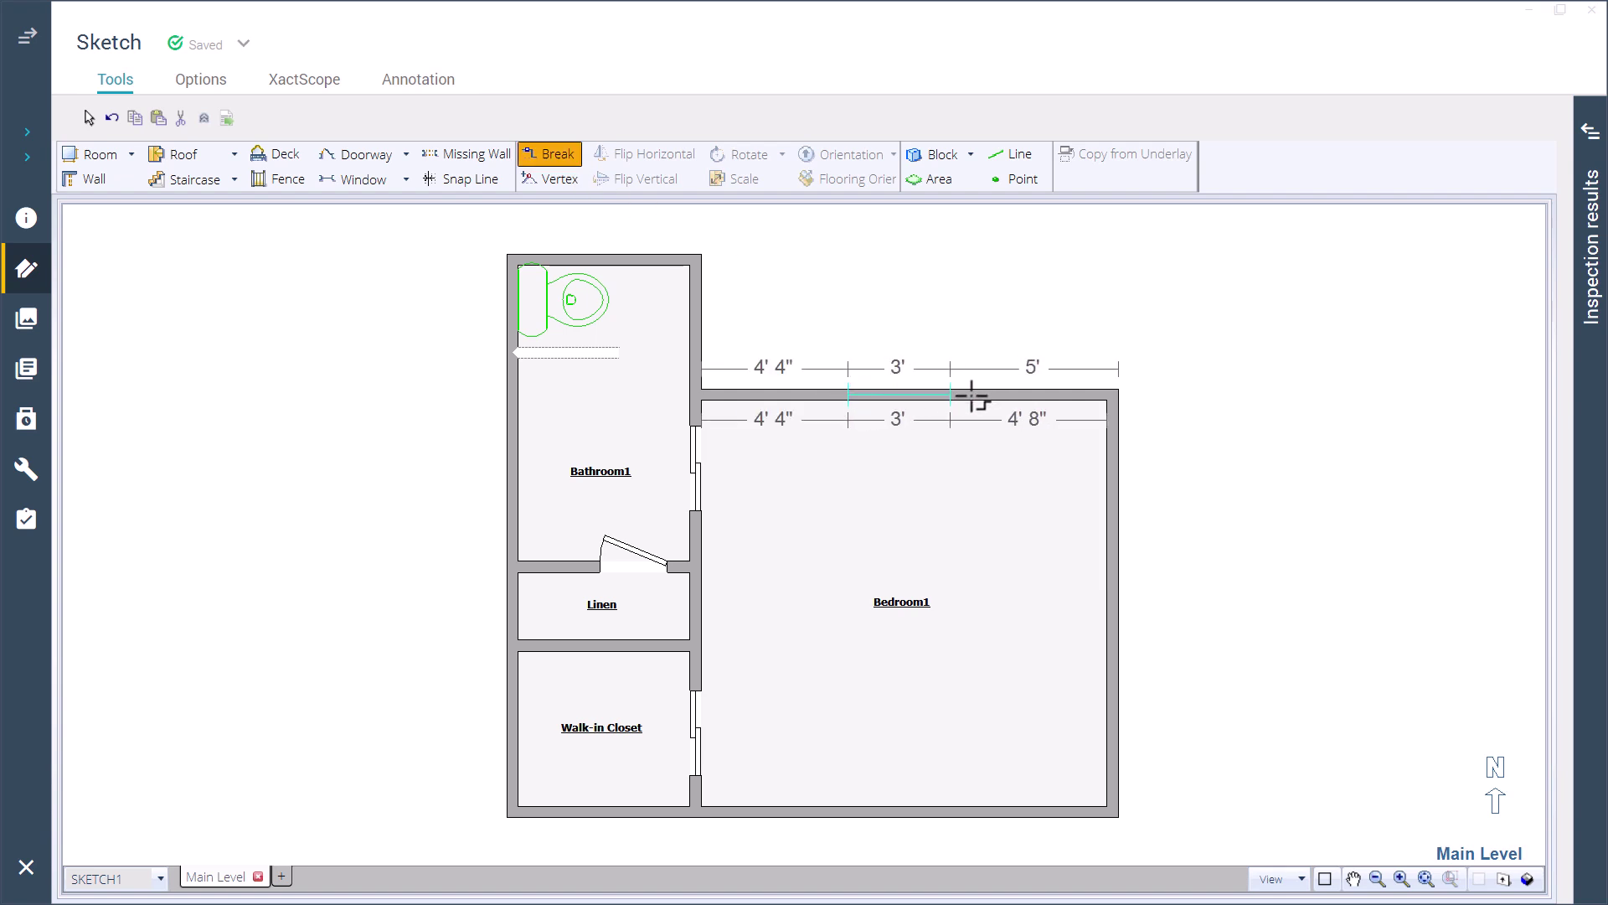
left_click(981, 395)
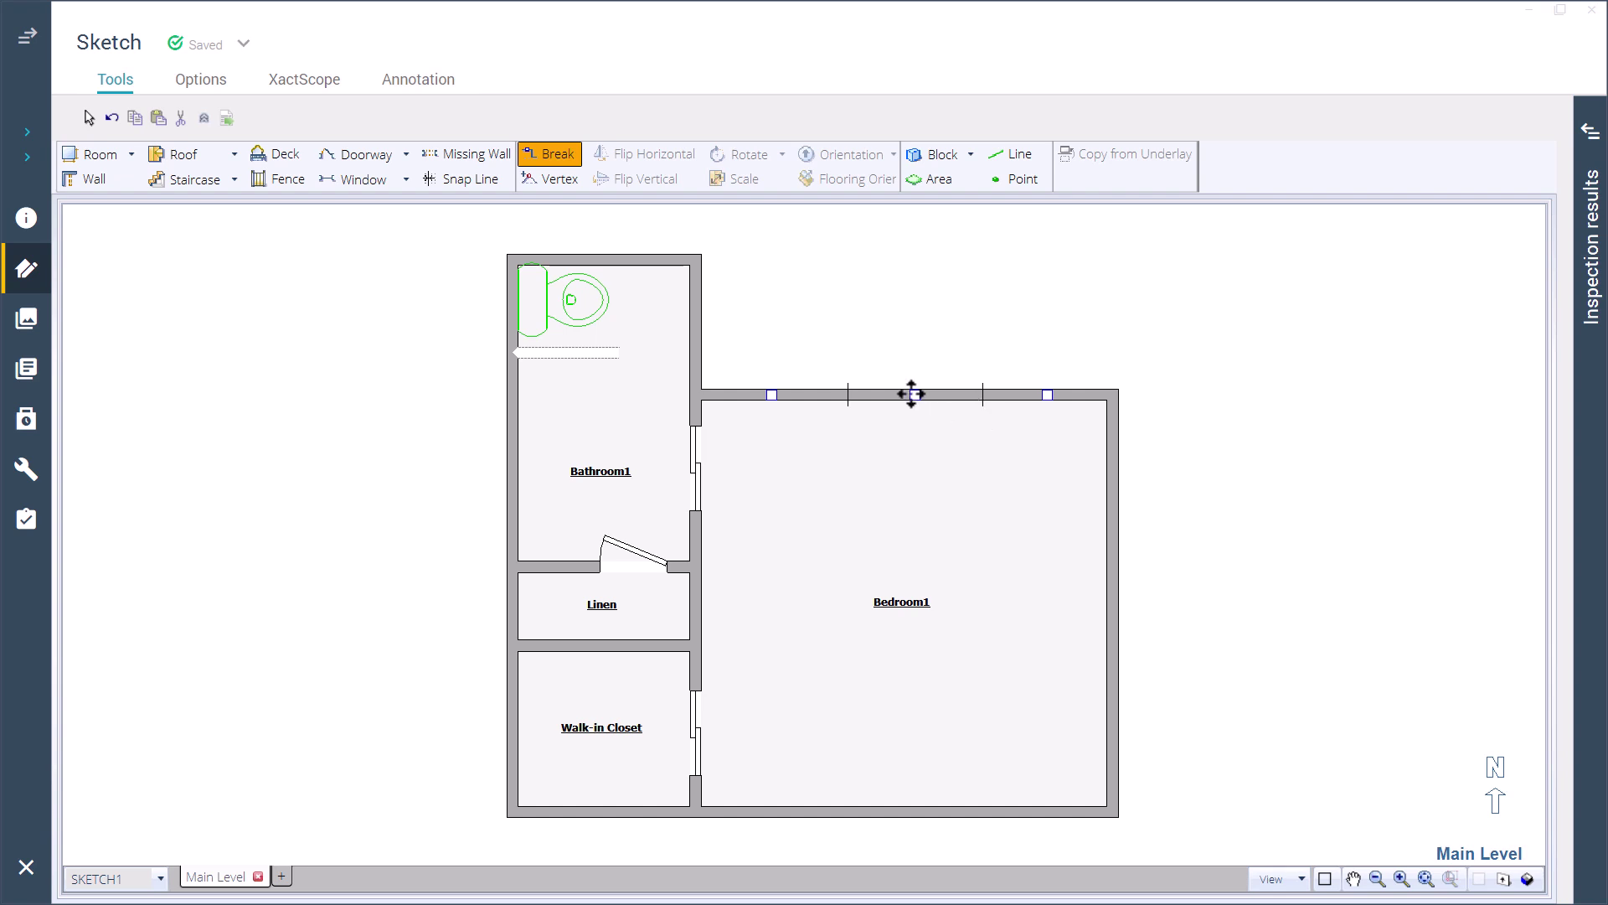
left_click_drag(913, 395, 909, 325)
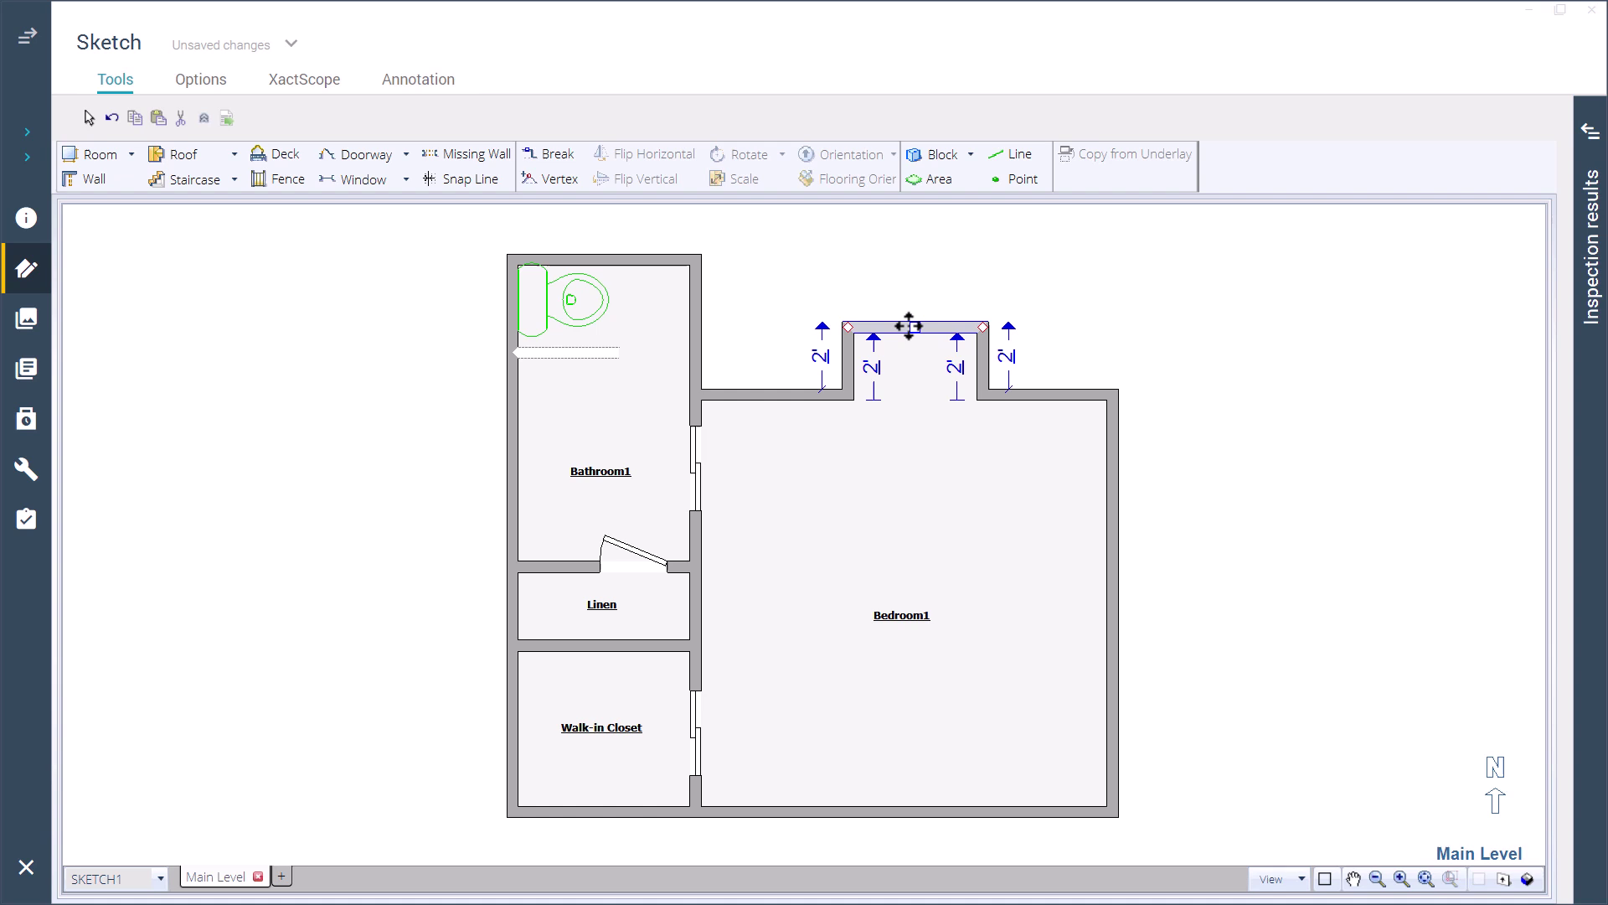
key("Escape")
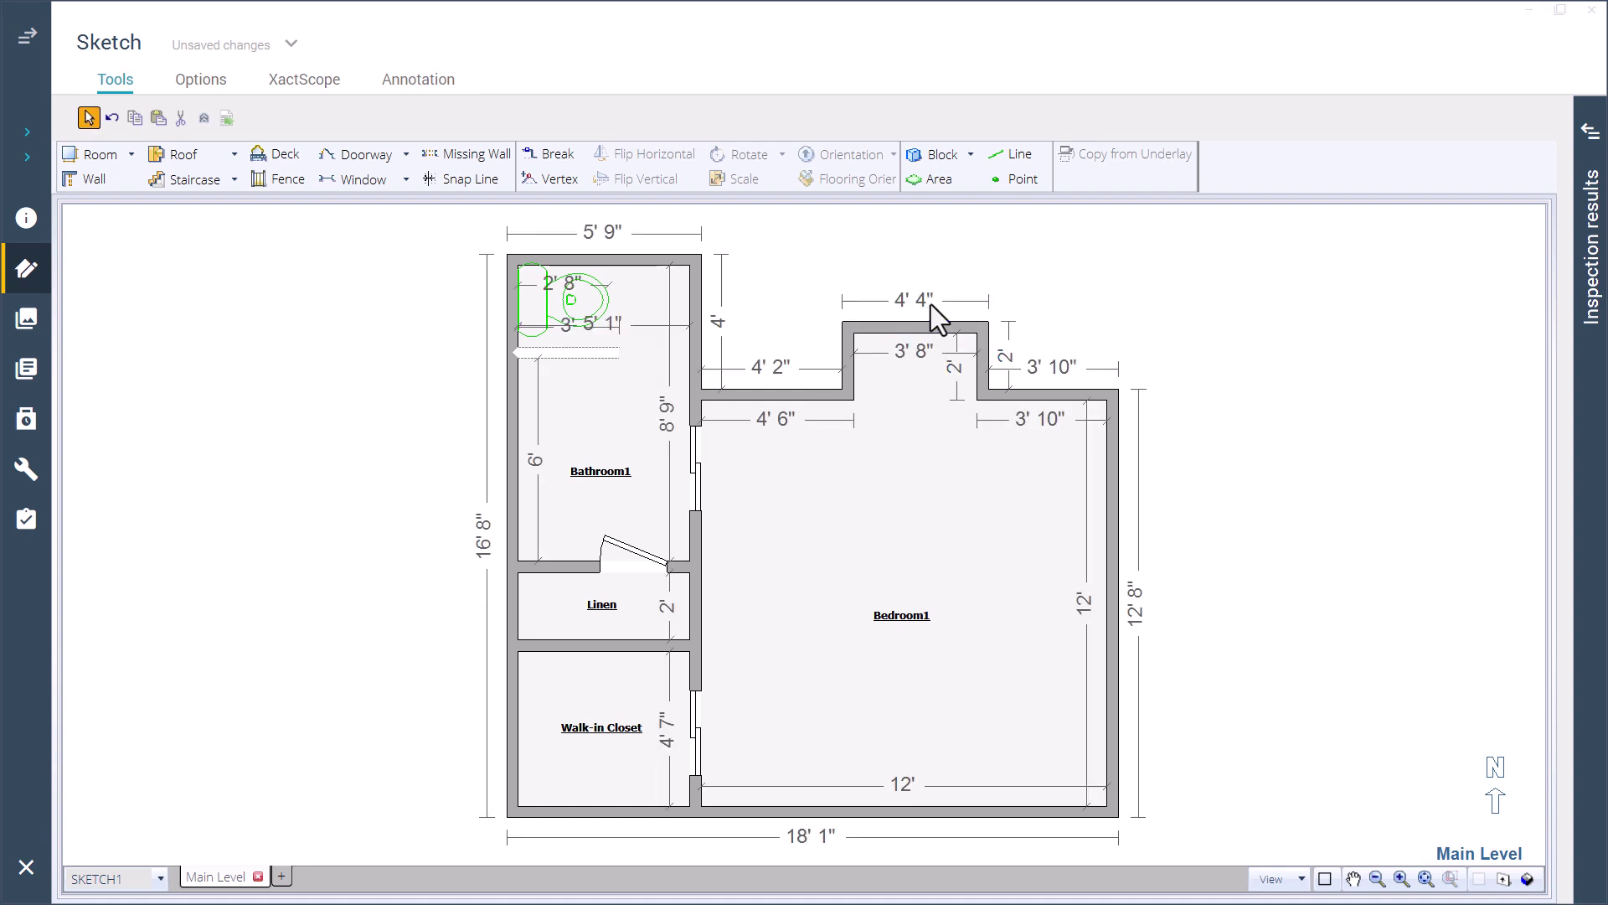
Make the bump-out's top wall arced with a 1' 6" arc distance, then deselect it
left_click(930, 334)
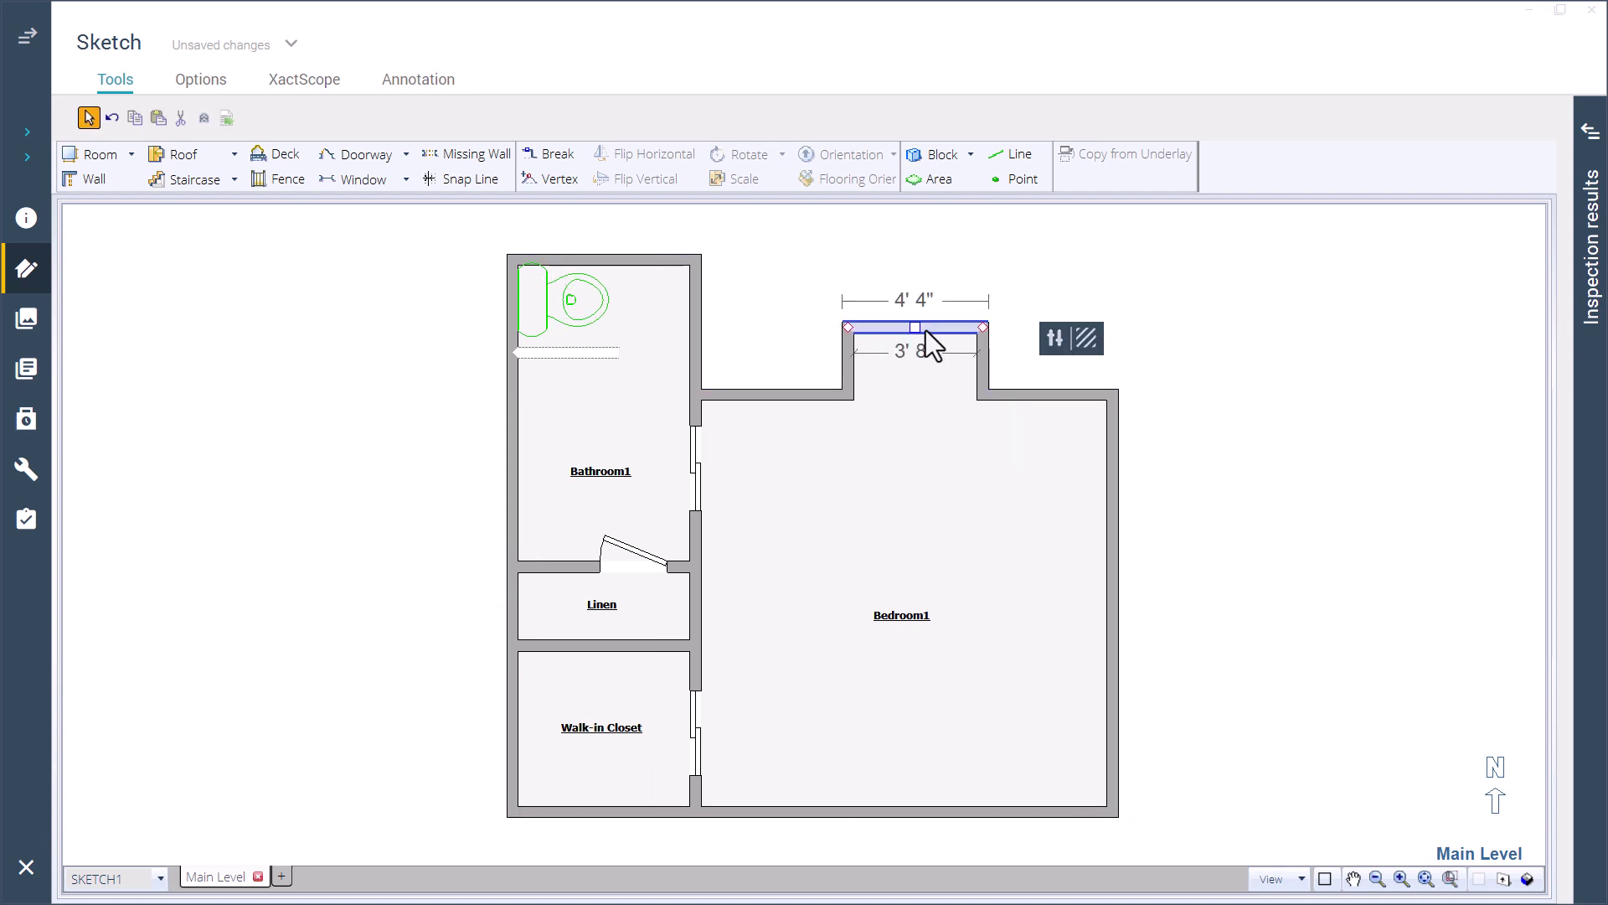
left_click(1059, 340)
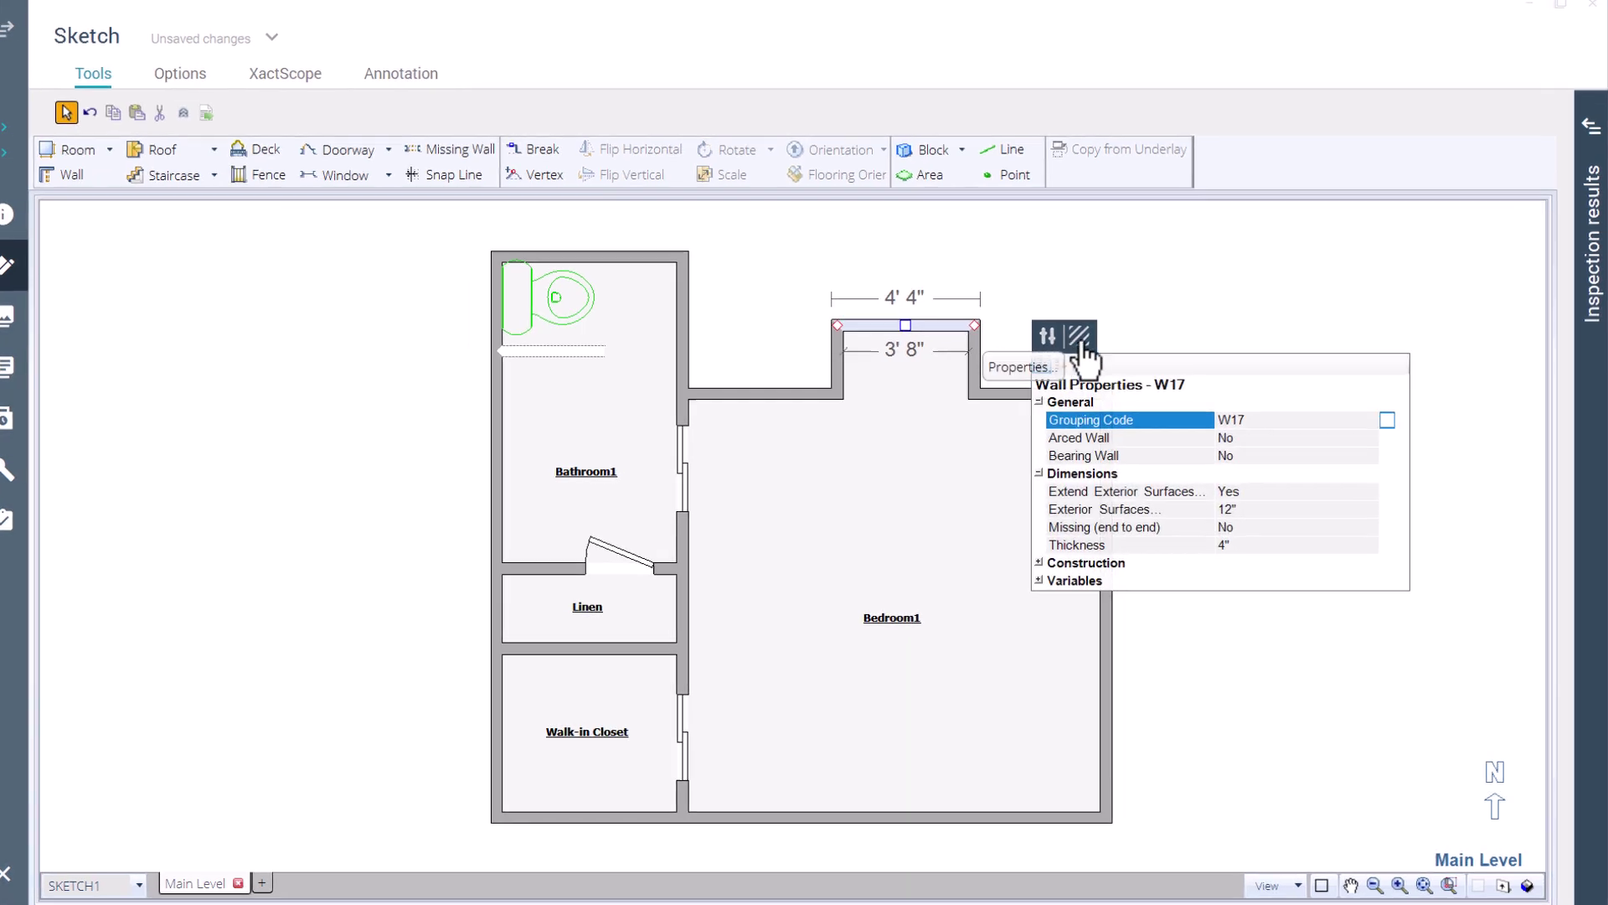
left_click(1259, 428)
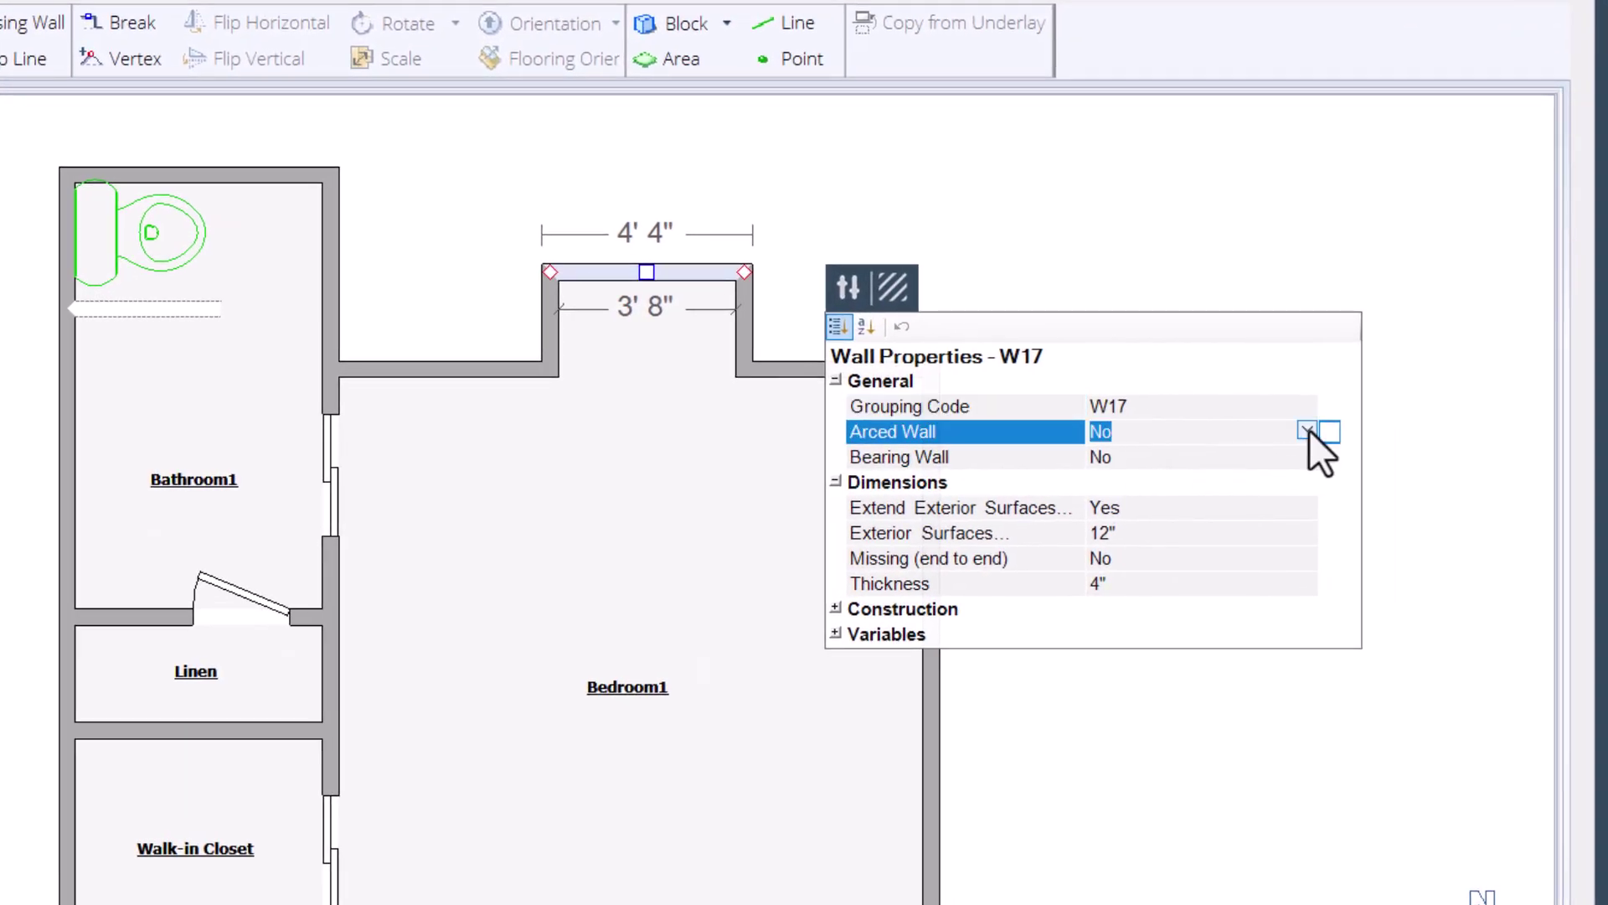
left_click(1308, 430)
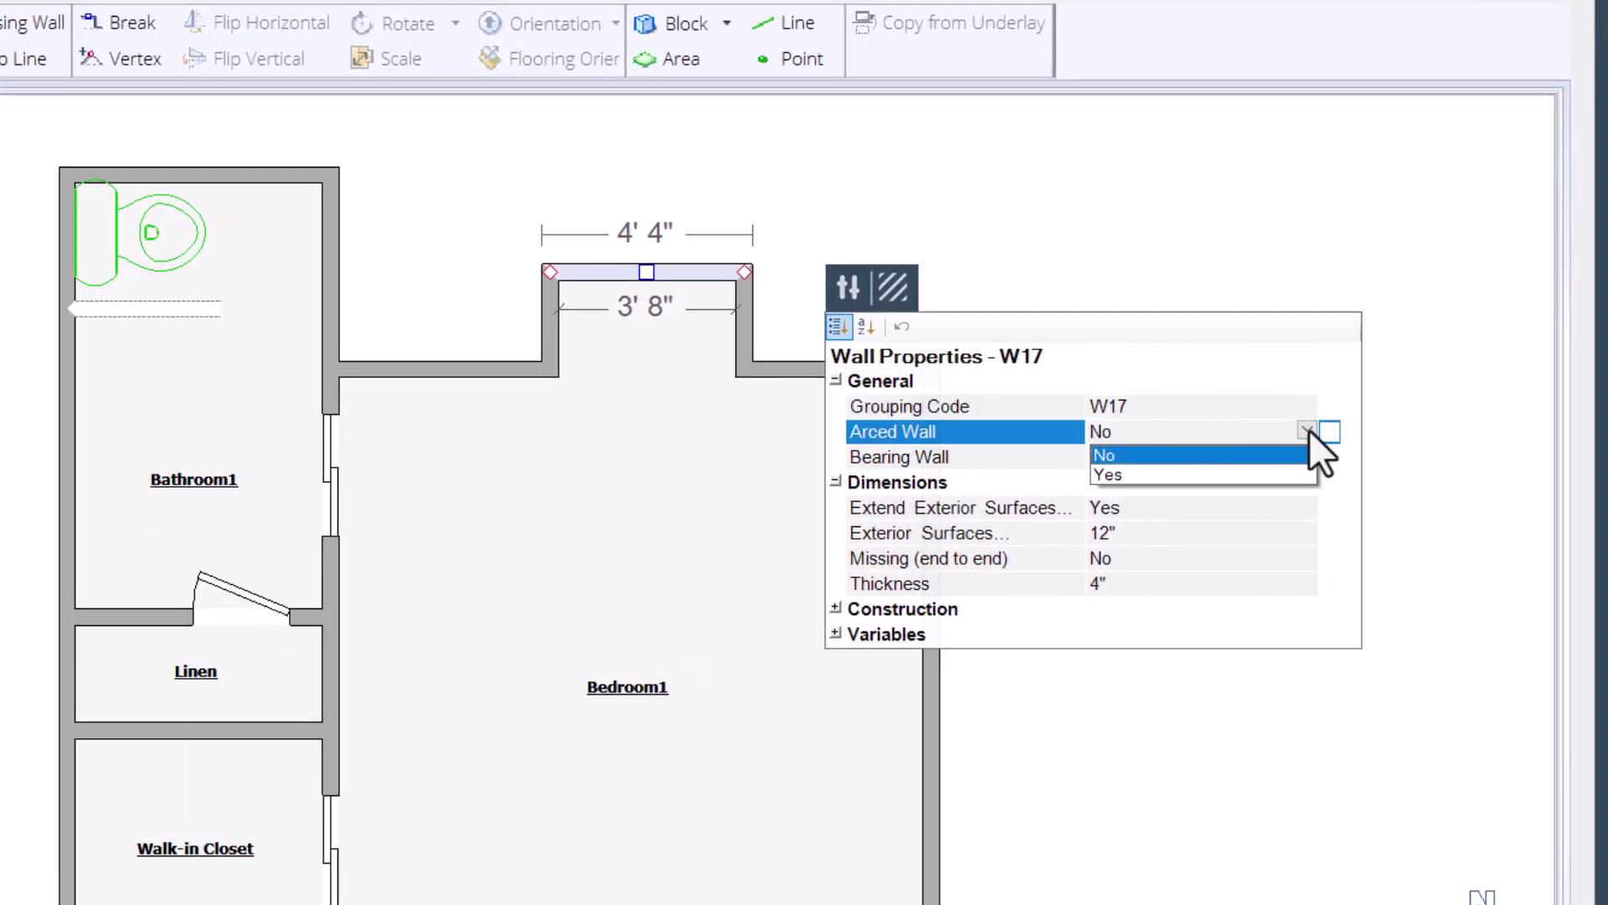
left_click(1300, 474)
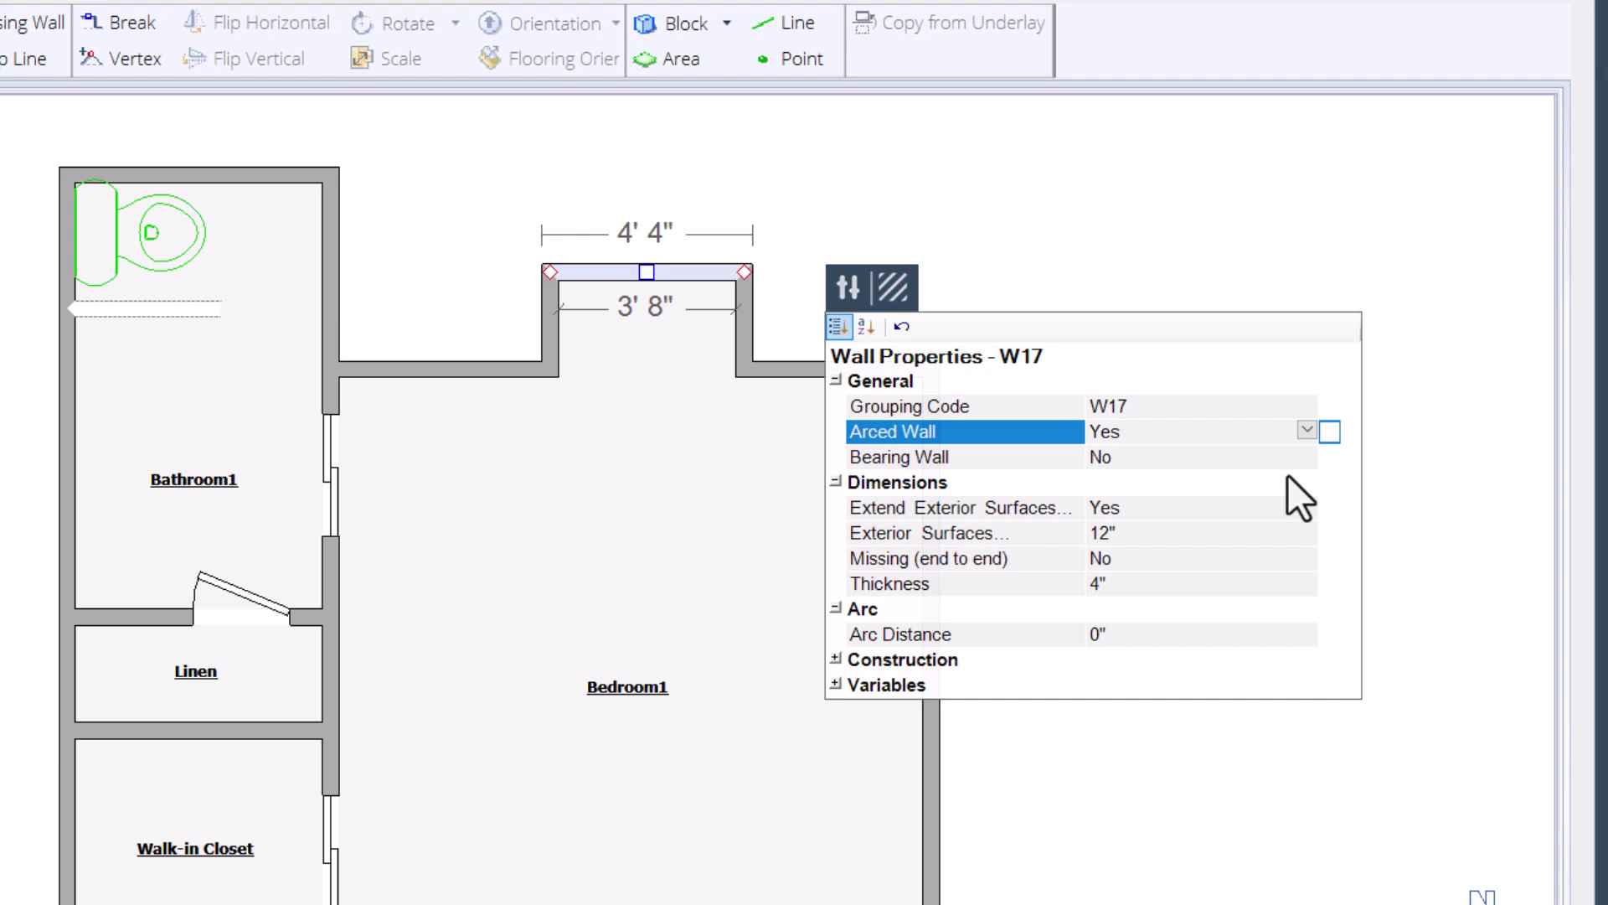
left_click(1158, 632)
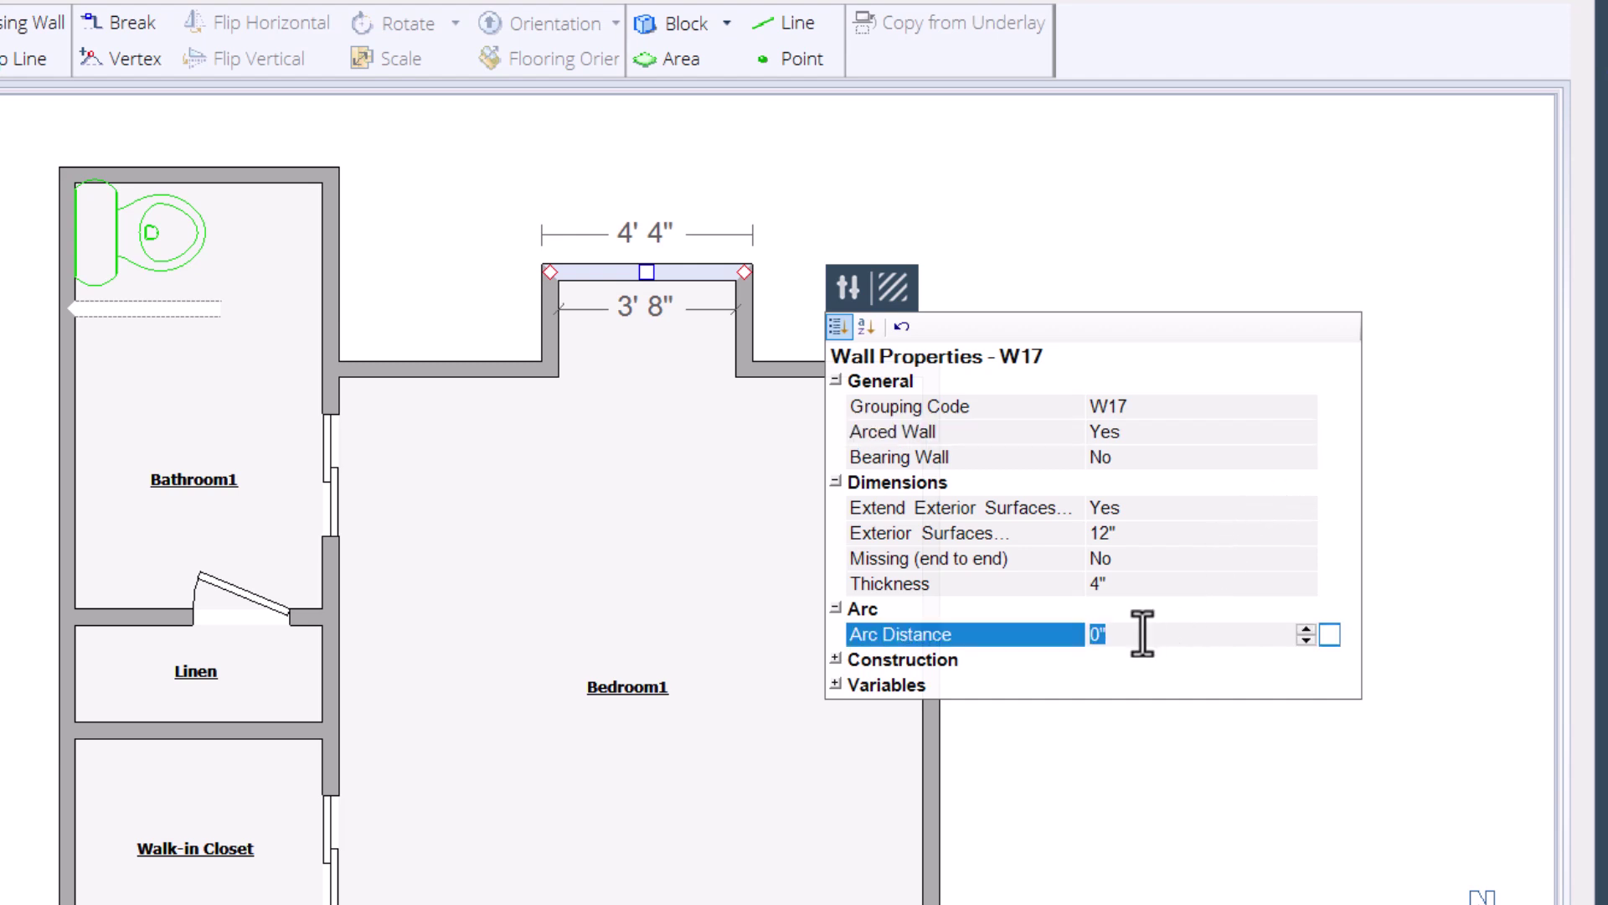
double_click(1108, 635)
type("1")
type("'6")
key("Return")
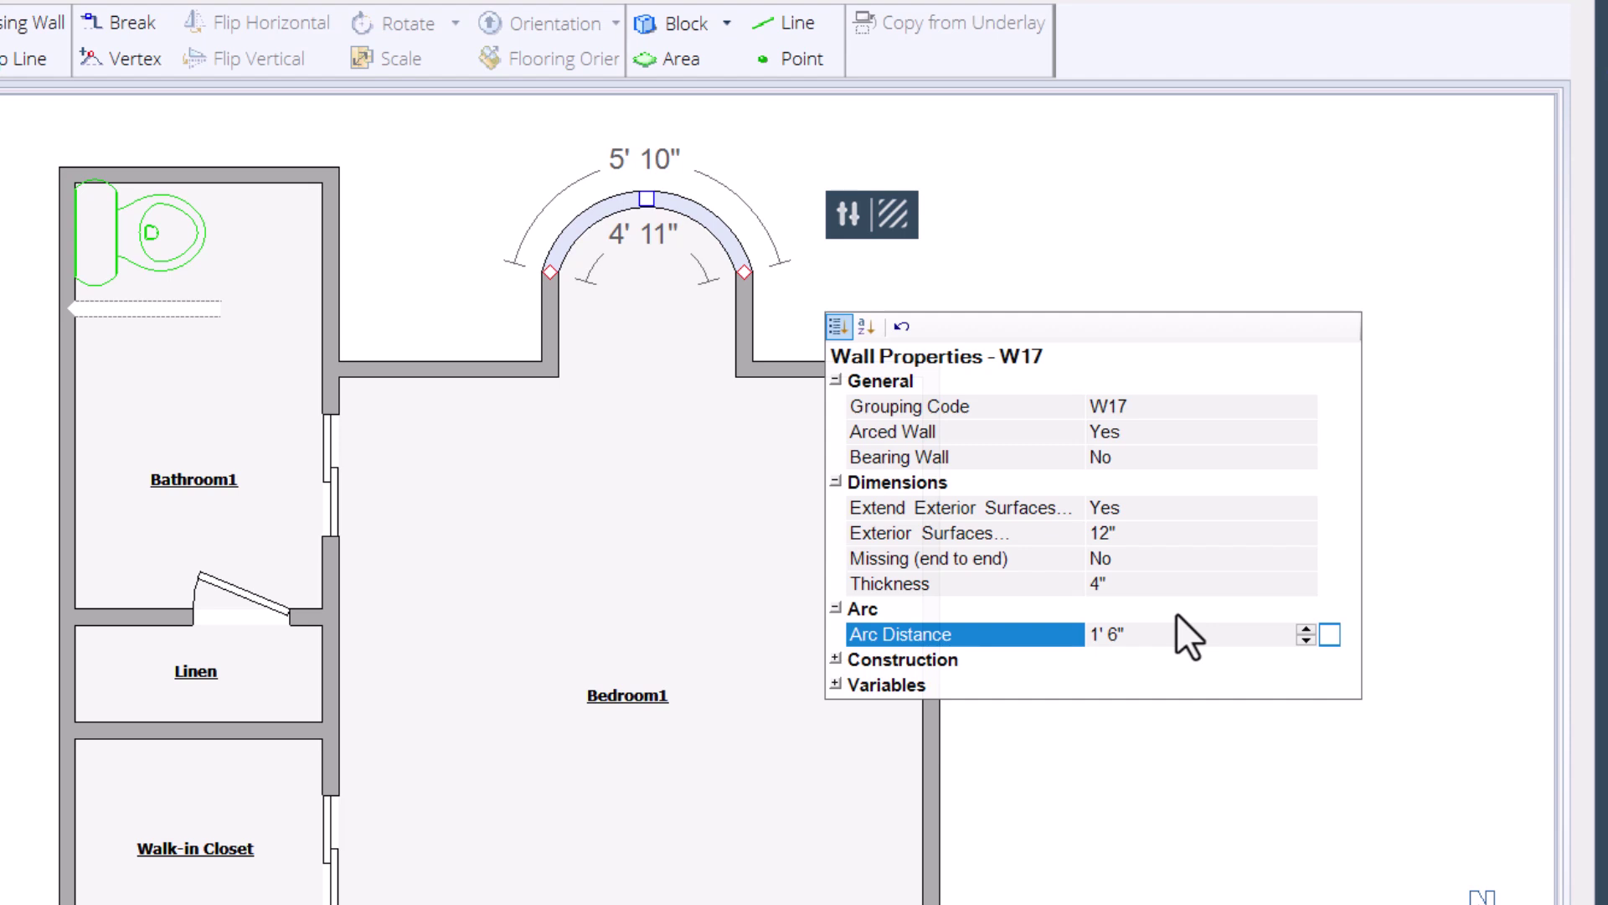
left_click(1185, 756)
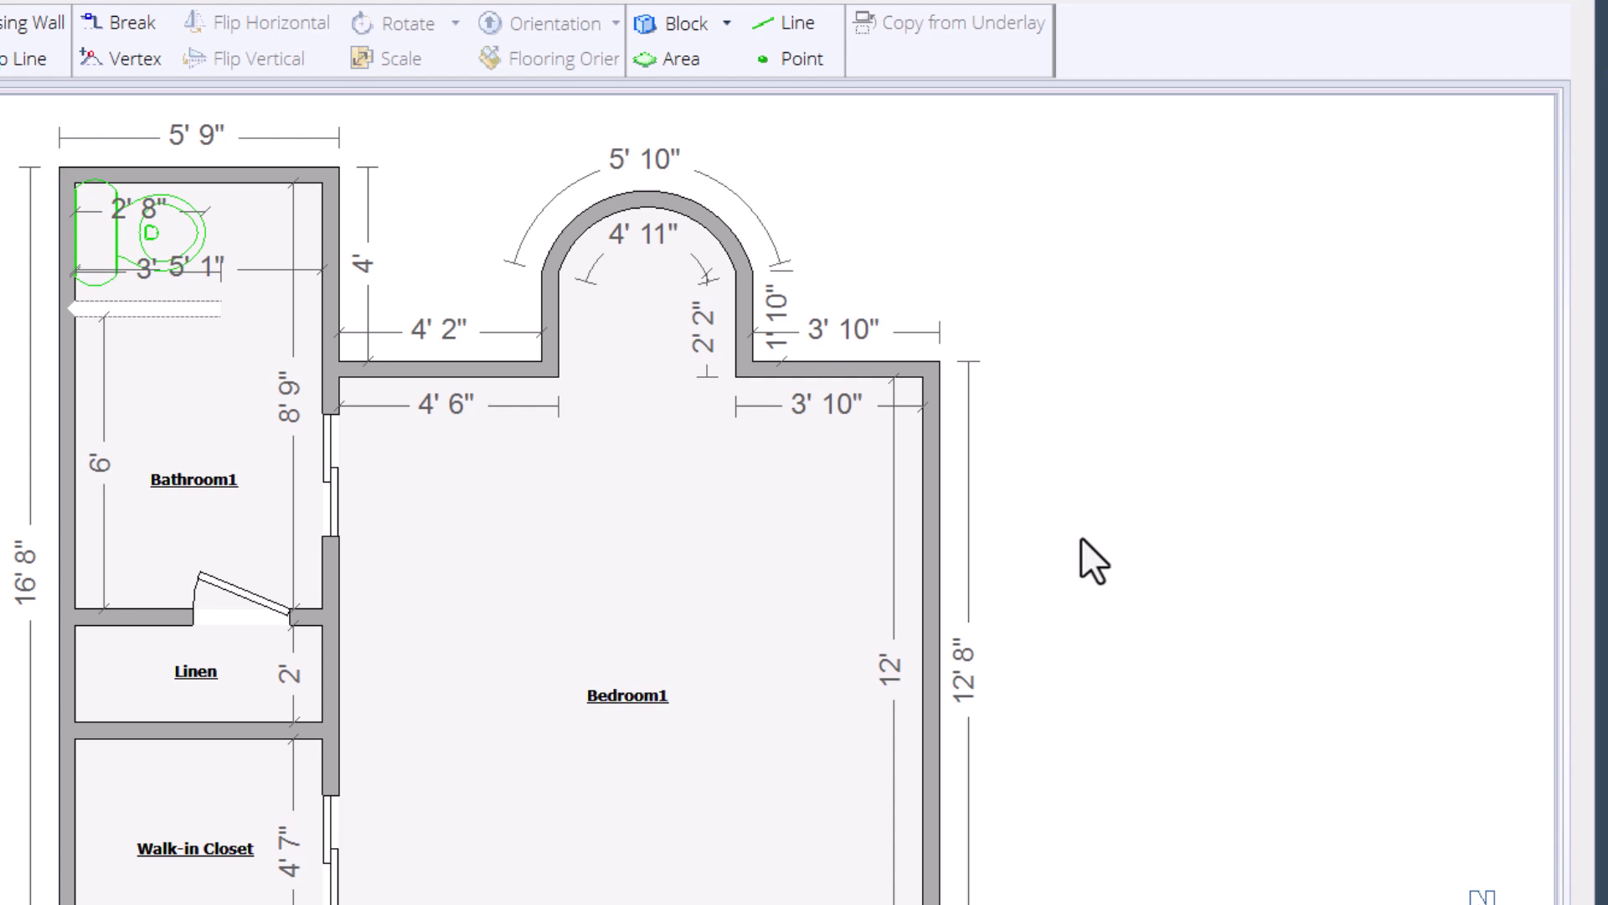
Move the top wall segments on both sides of the bump-out upward
left_click(468, 371)
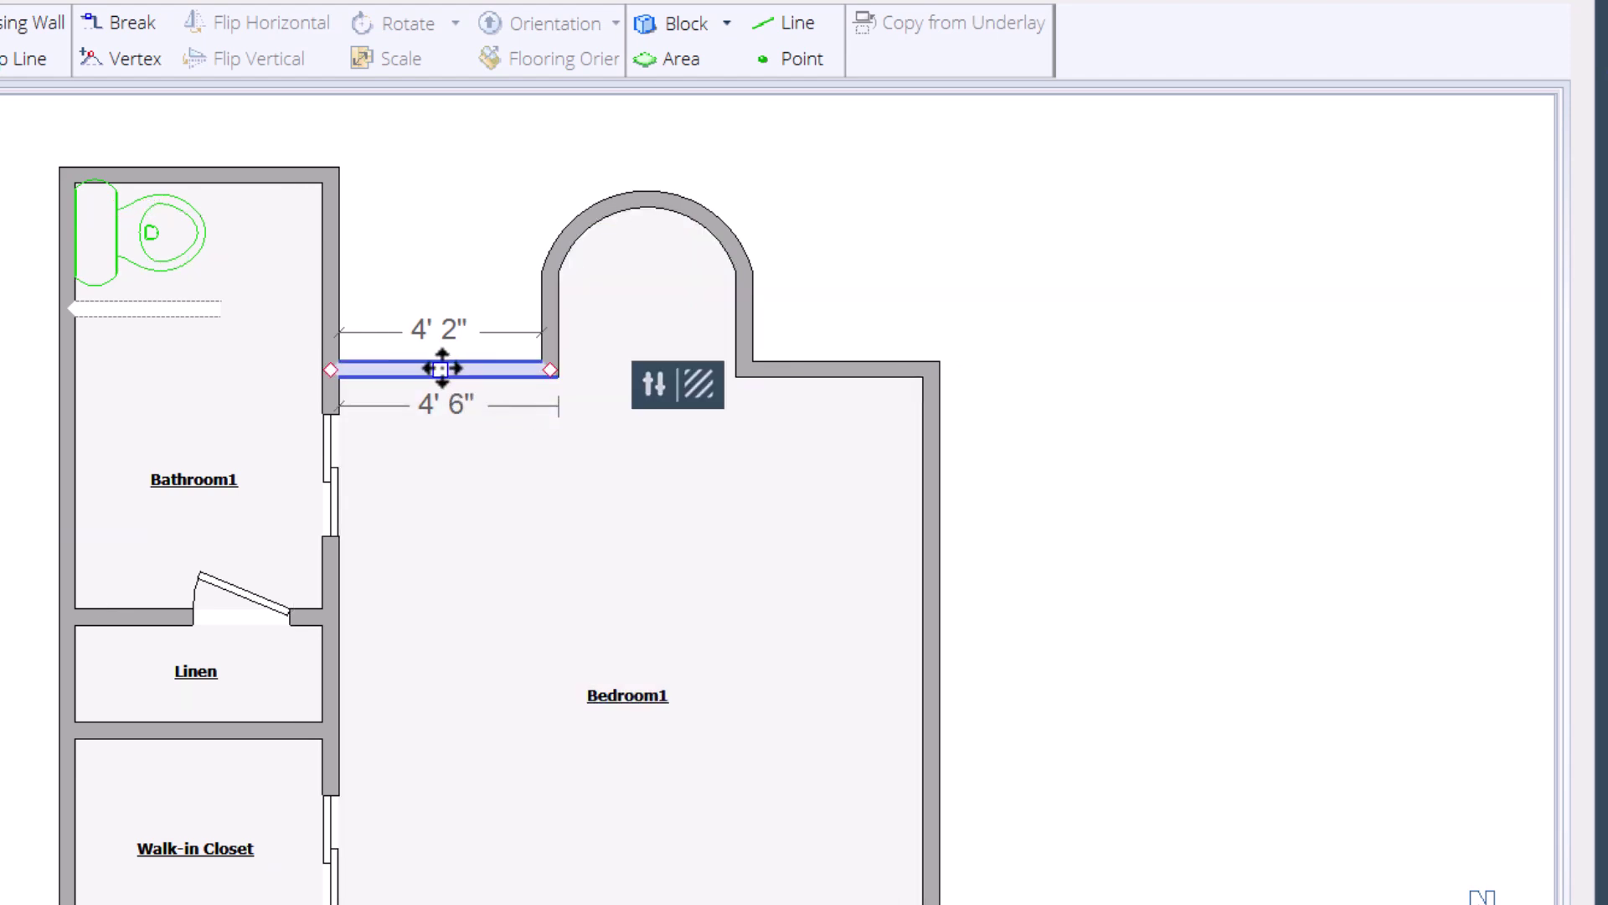
left_click_drag(442, 368, 438, 348)
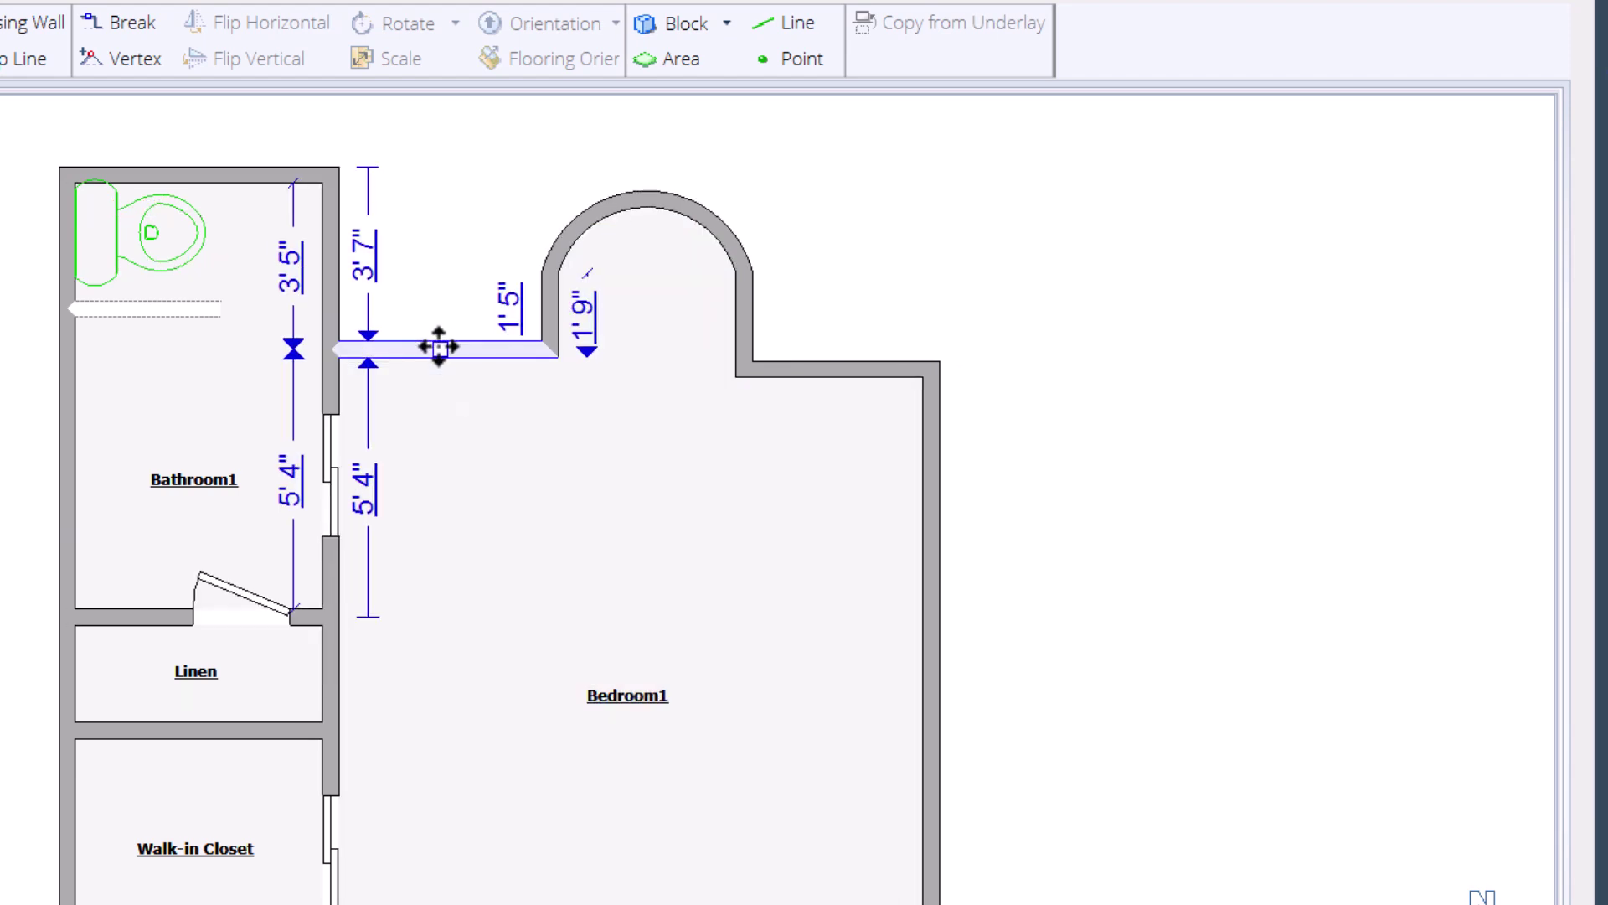
left_click(820, 369)
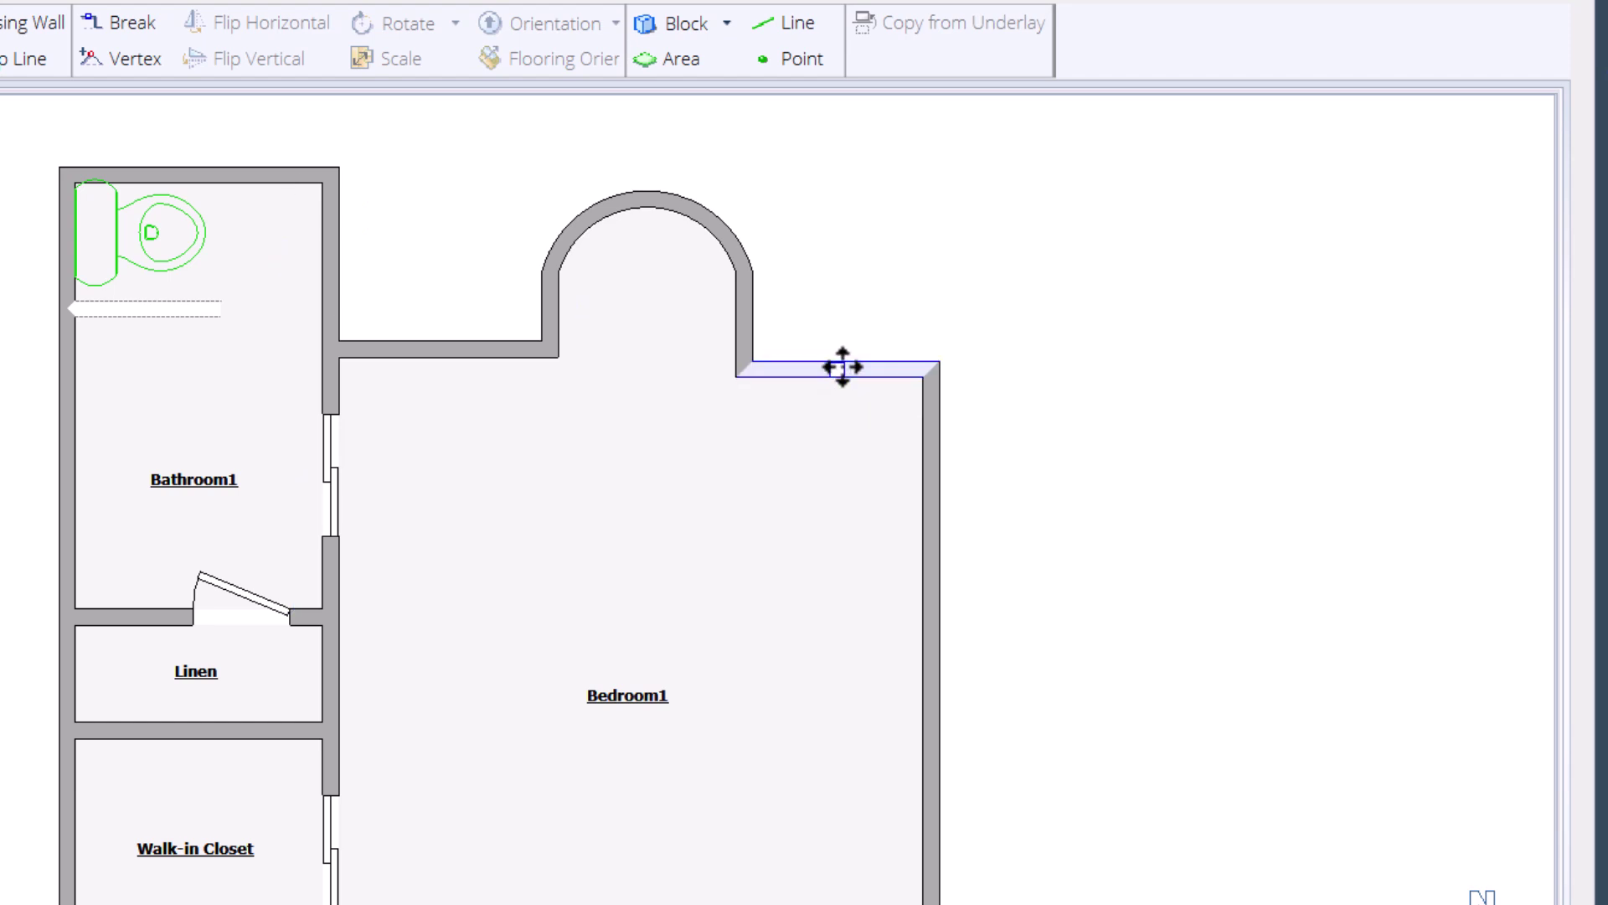
left_click_drag(844, 363, 841, 345)
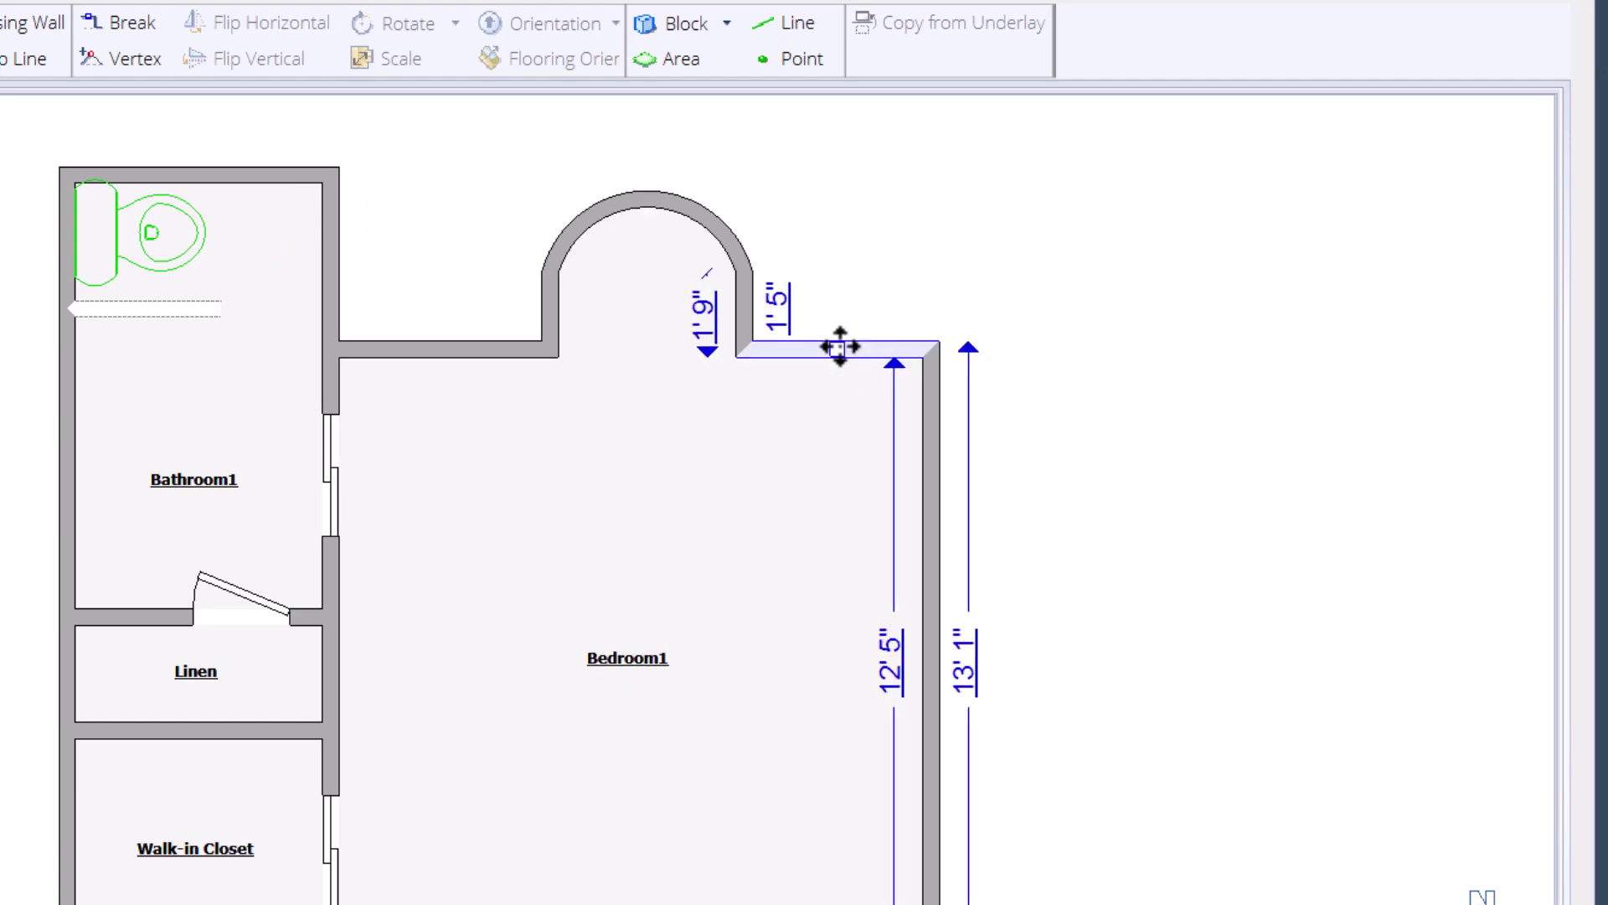
left_click(1070, 418)
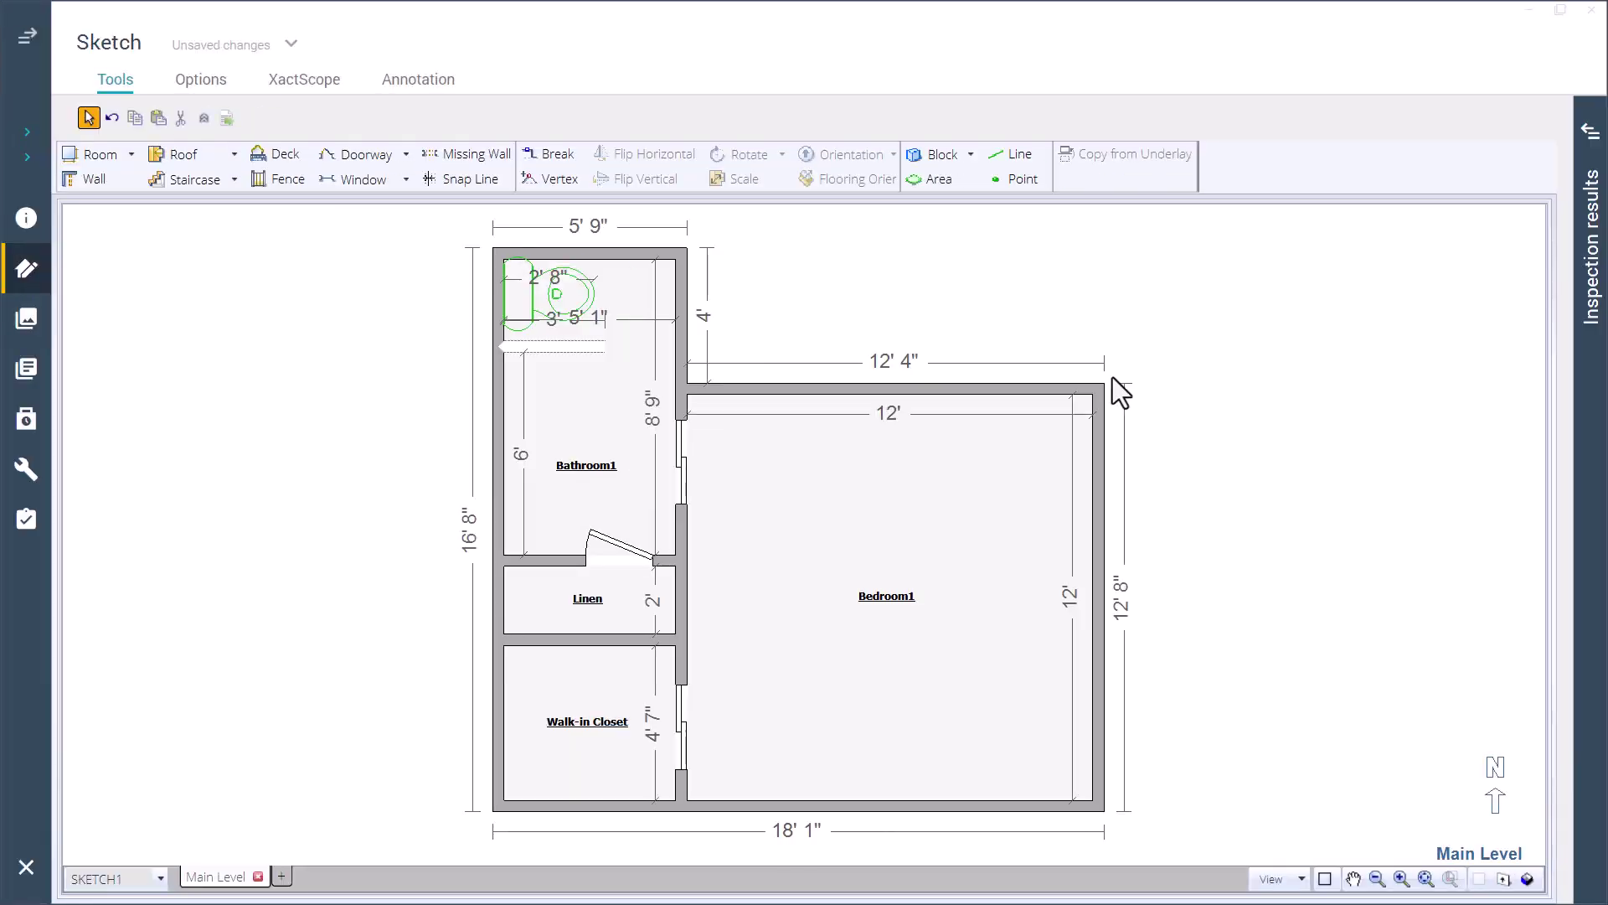
Add a top-wall vertex and pull Bedroom1's top-right corner into a diagonal wall about 3' long
left_click(546, 179)
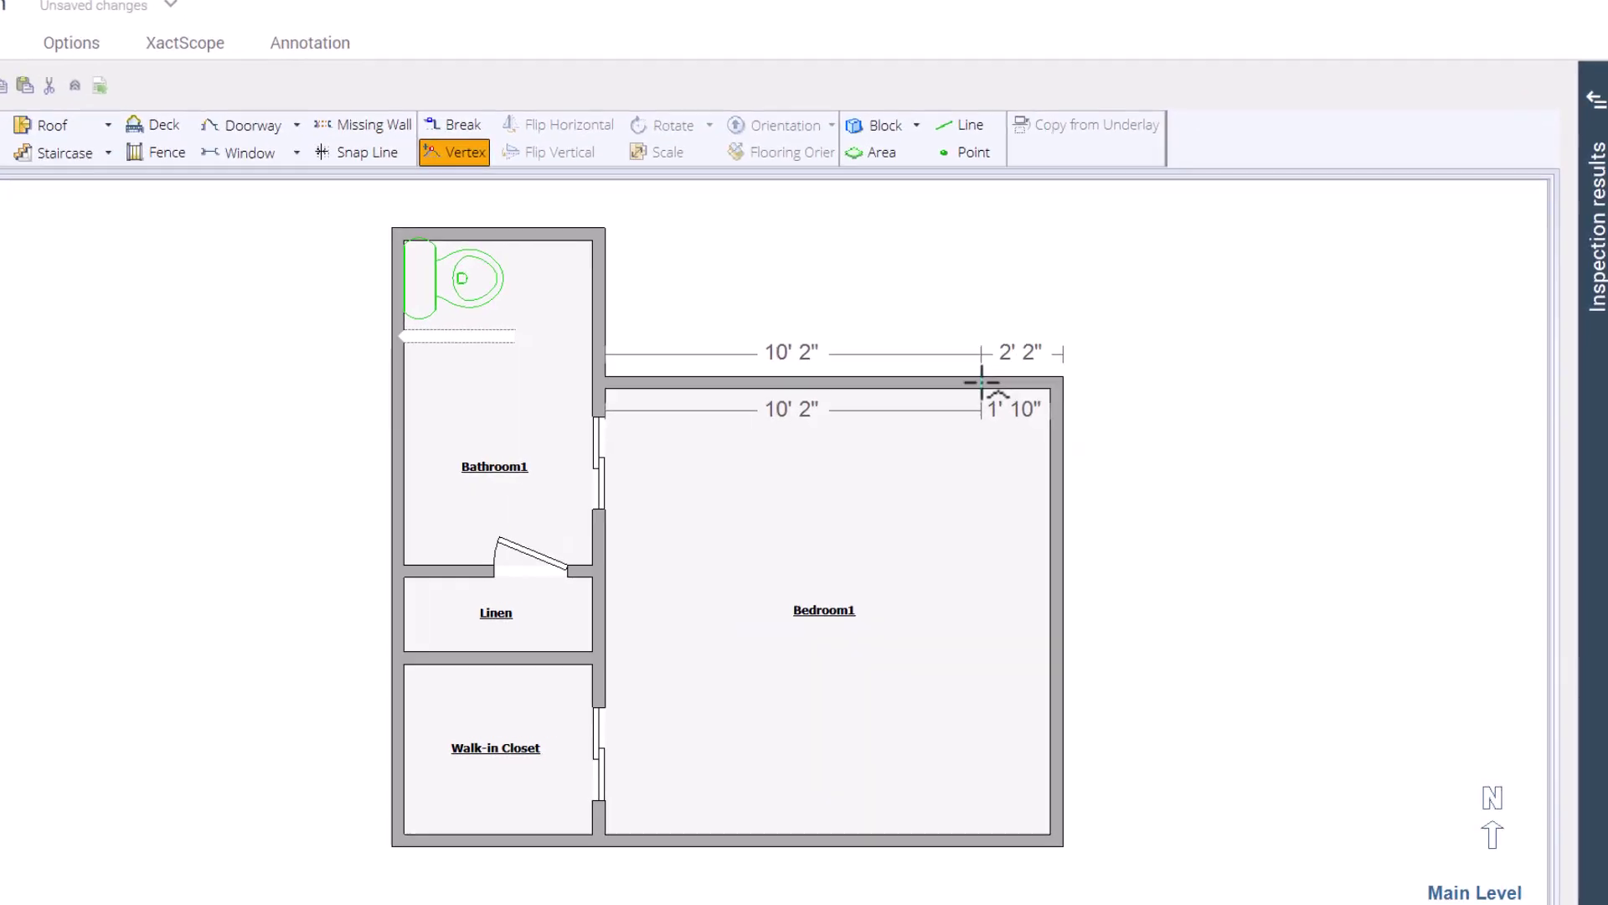
left_click(1029, 388)
left_click_drag(912, 362, 847, 444)
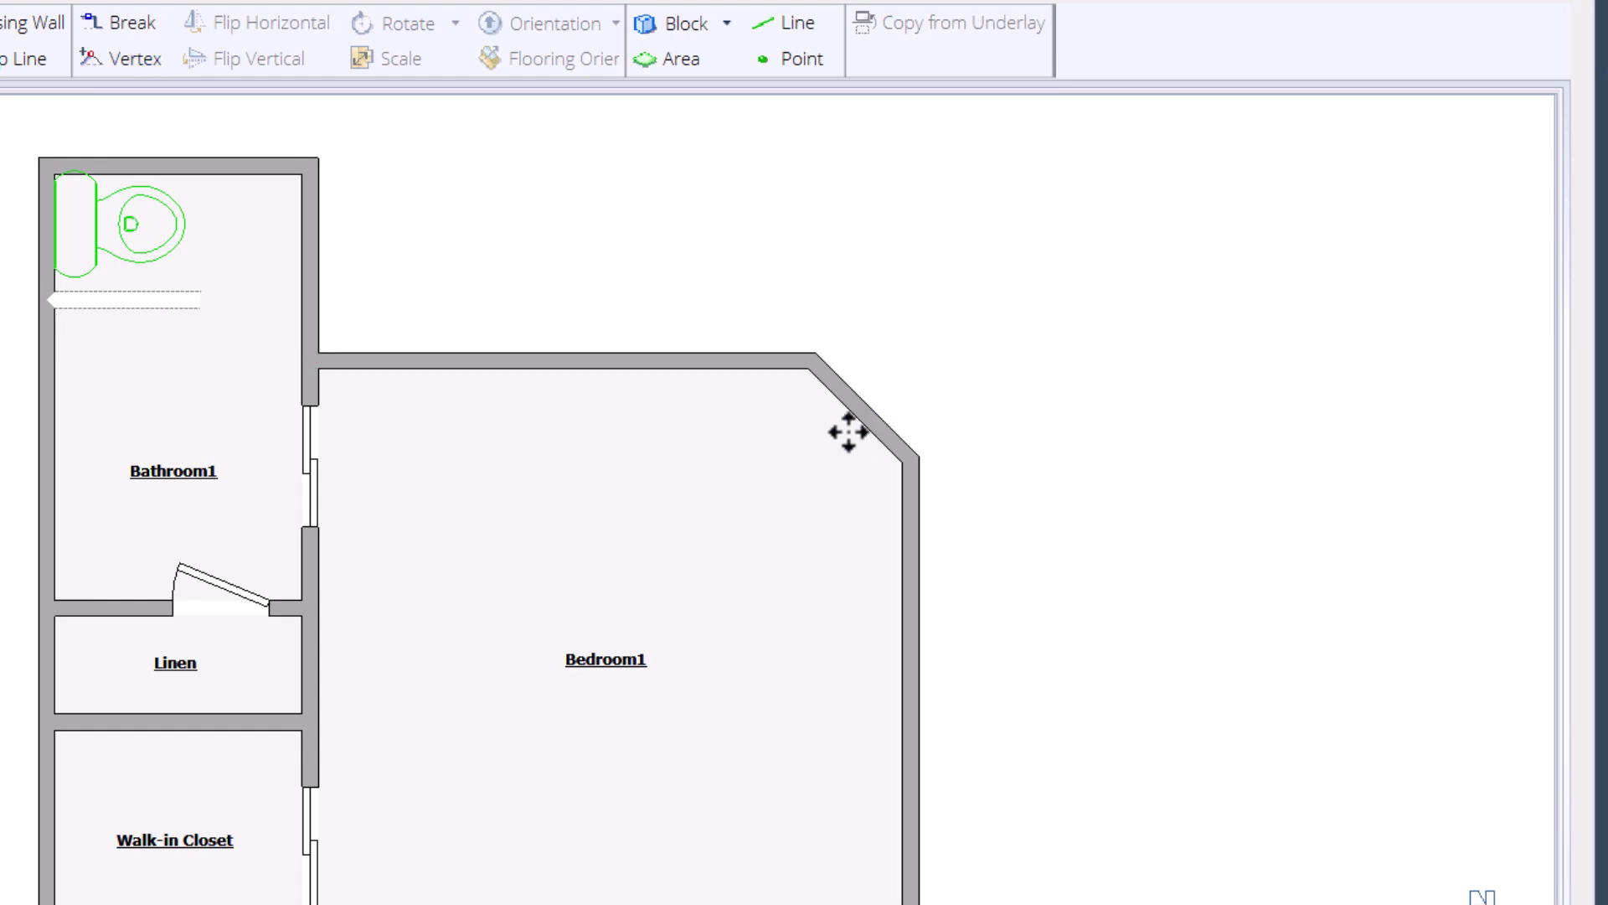
left_click(864, 404)
Set the diagonal corner wall to arced and bulge it outward into a 3' 5" curve
left_click(1013, 377)
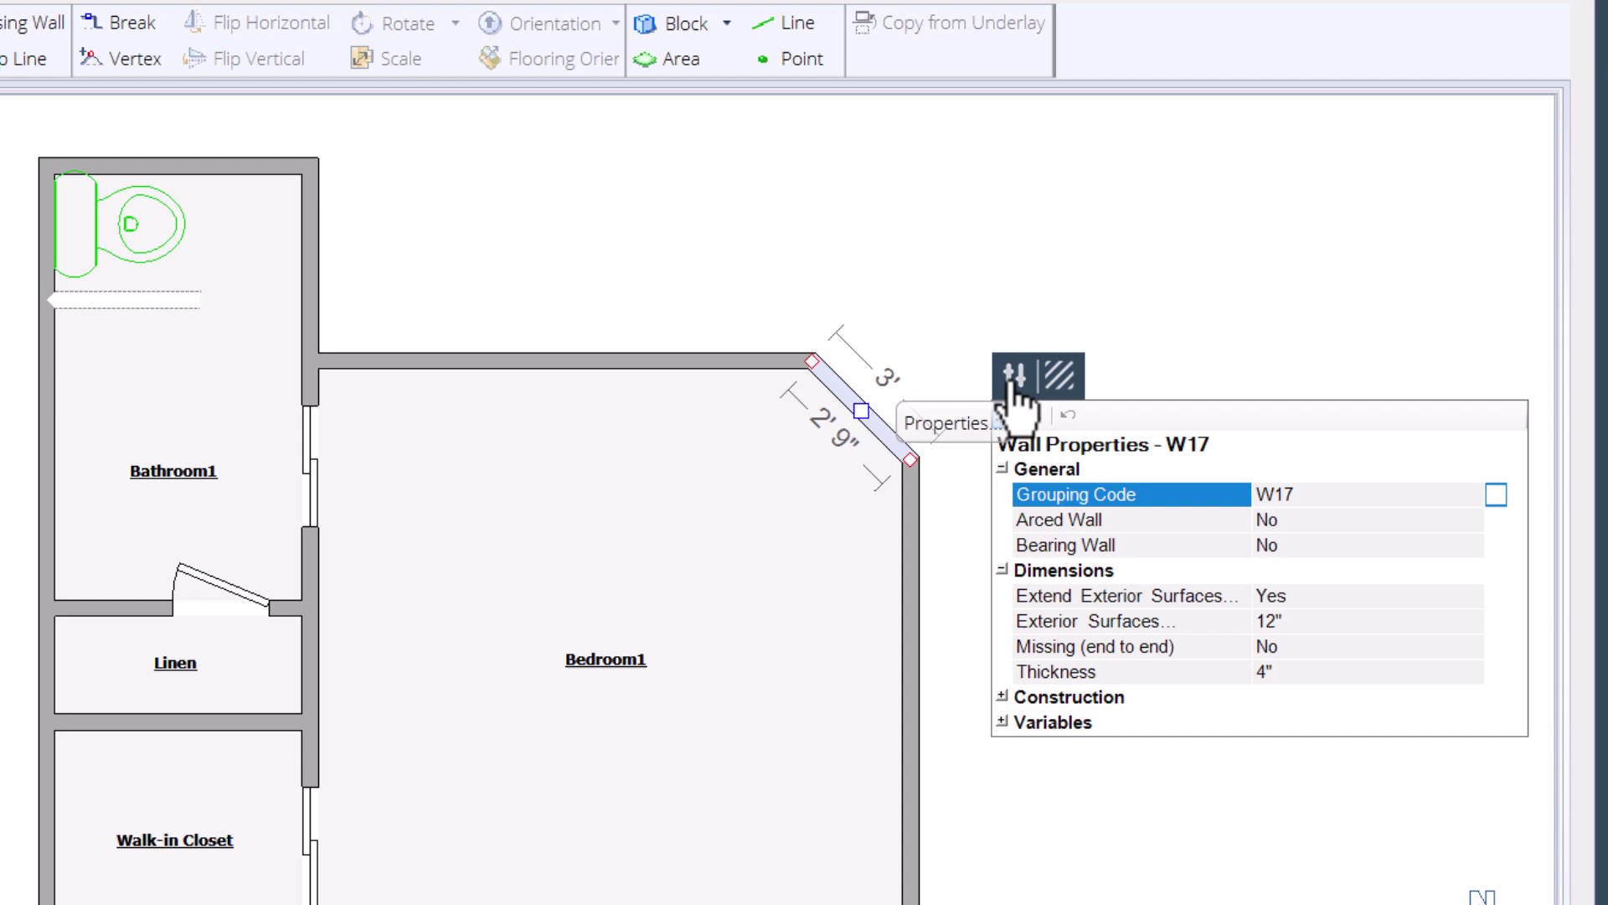
left_click(1424, 523)
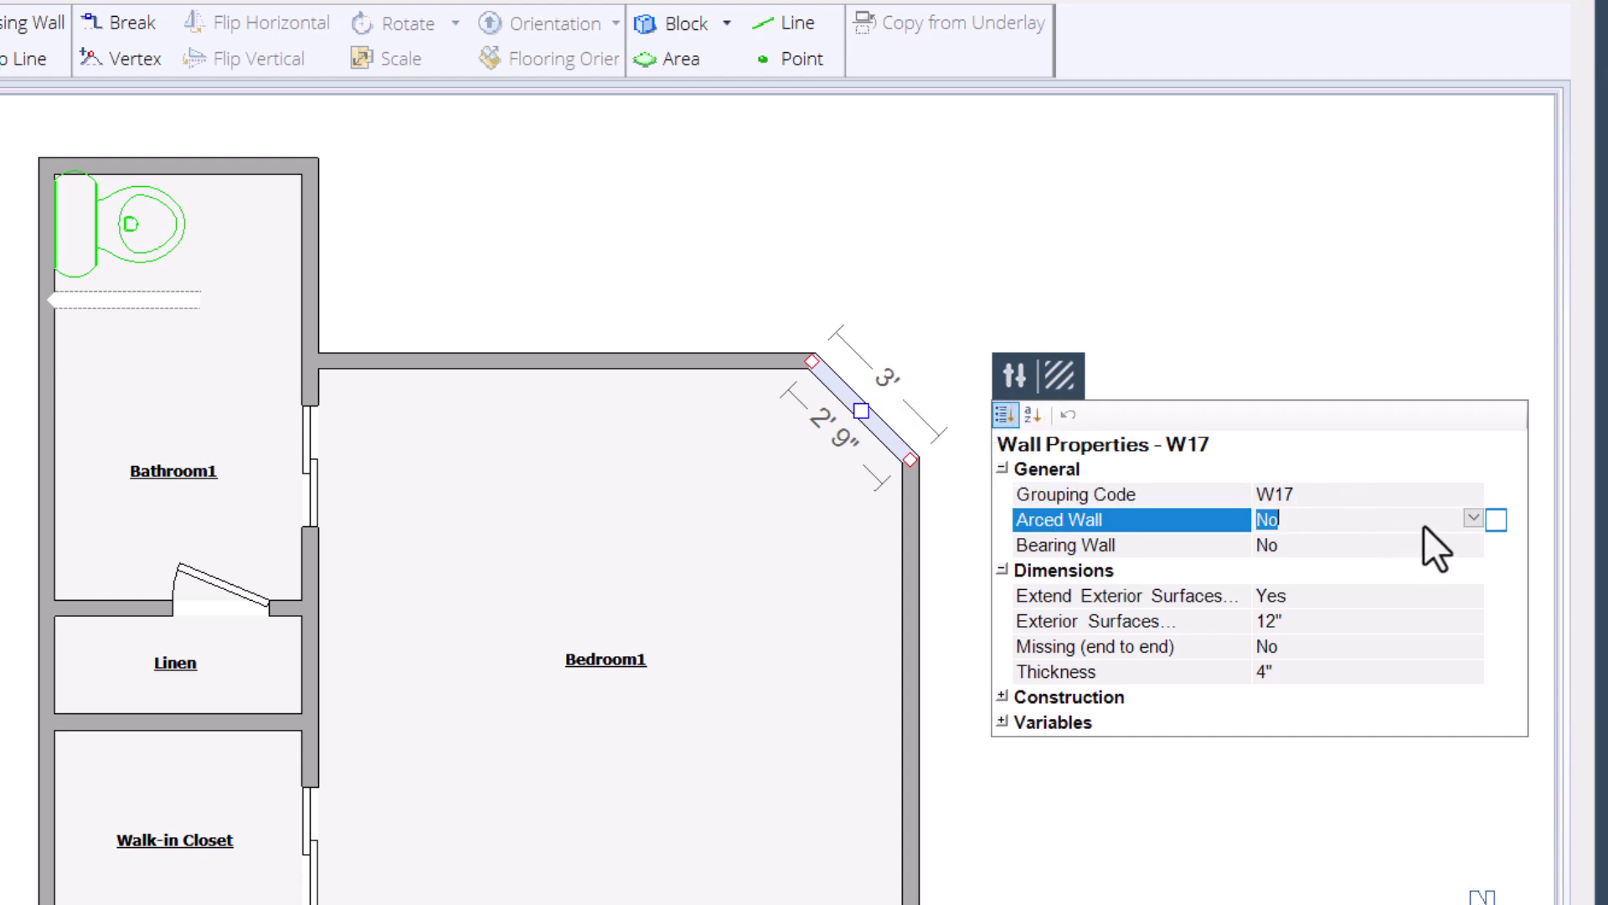
left_click(1469, 522)
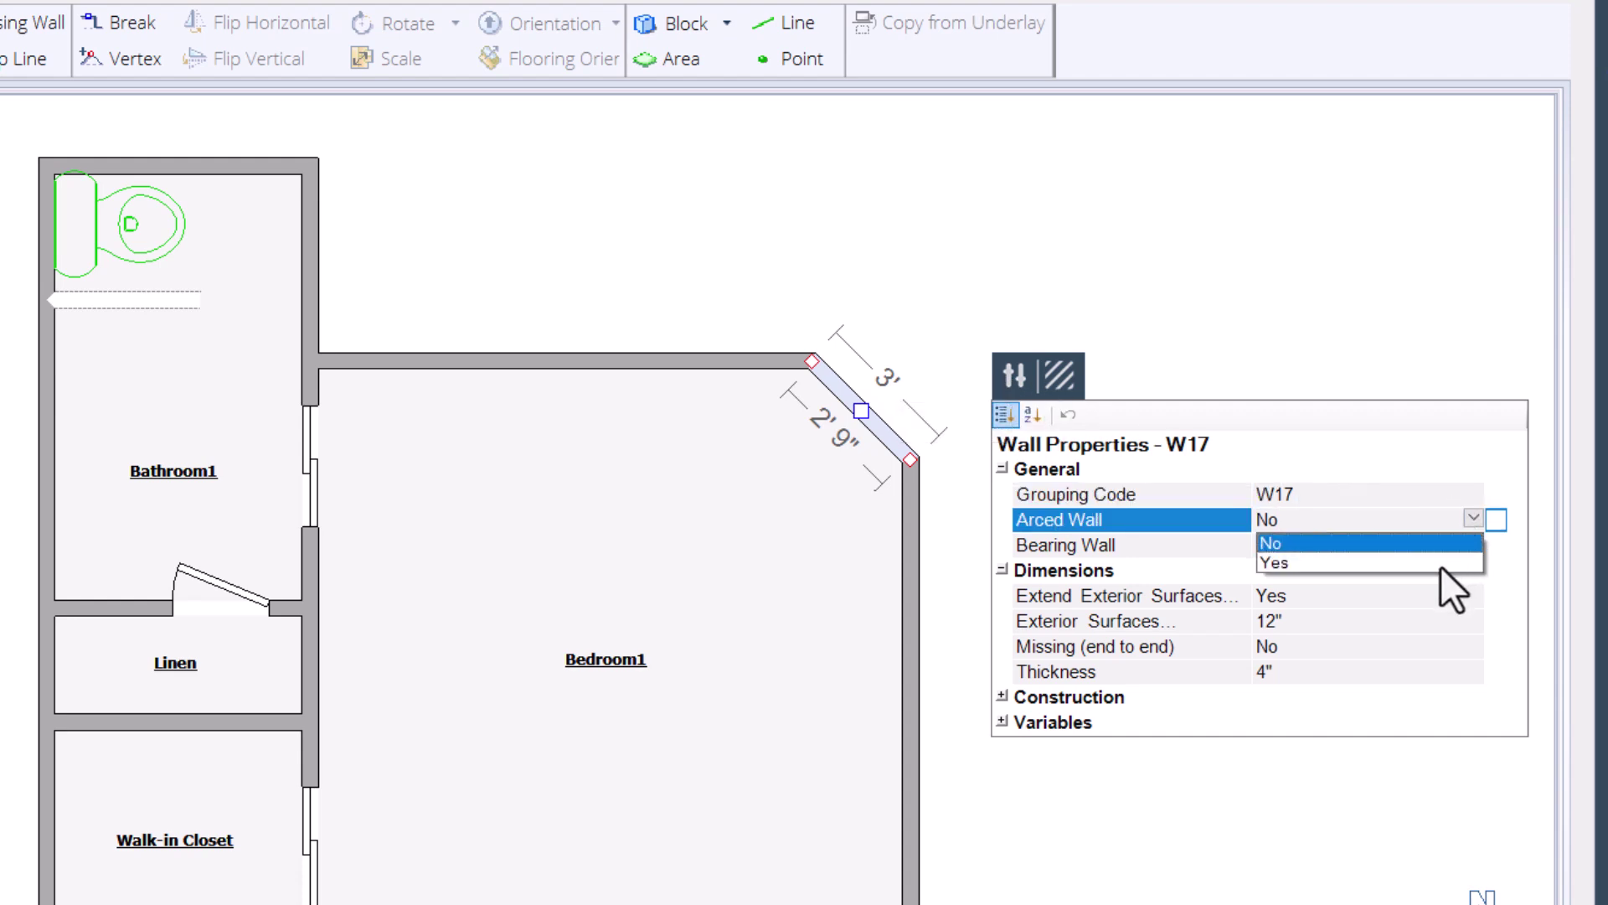
left_click(1441, 568)
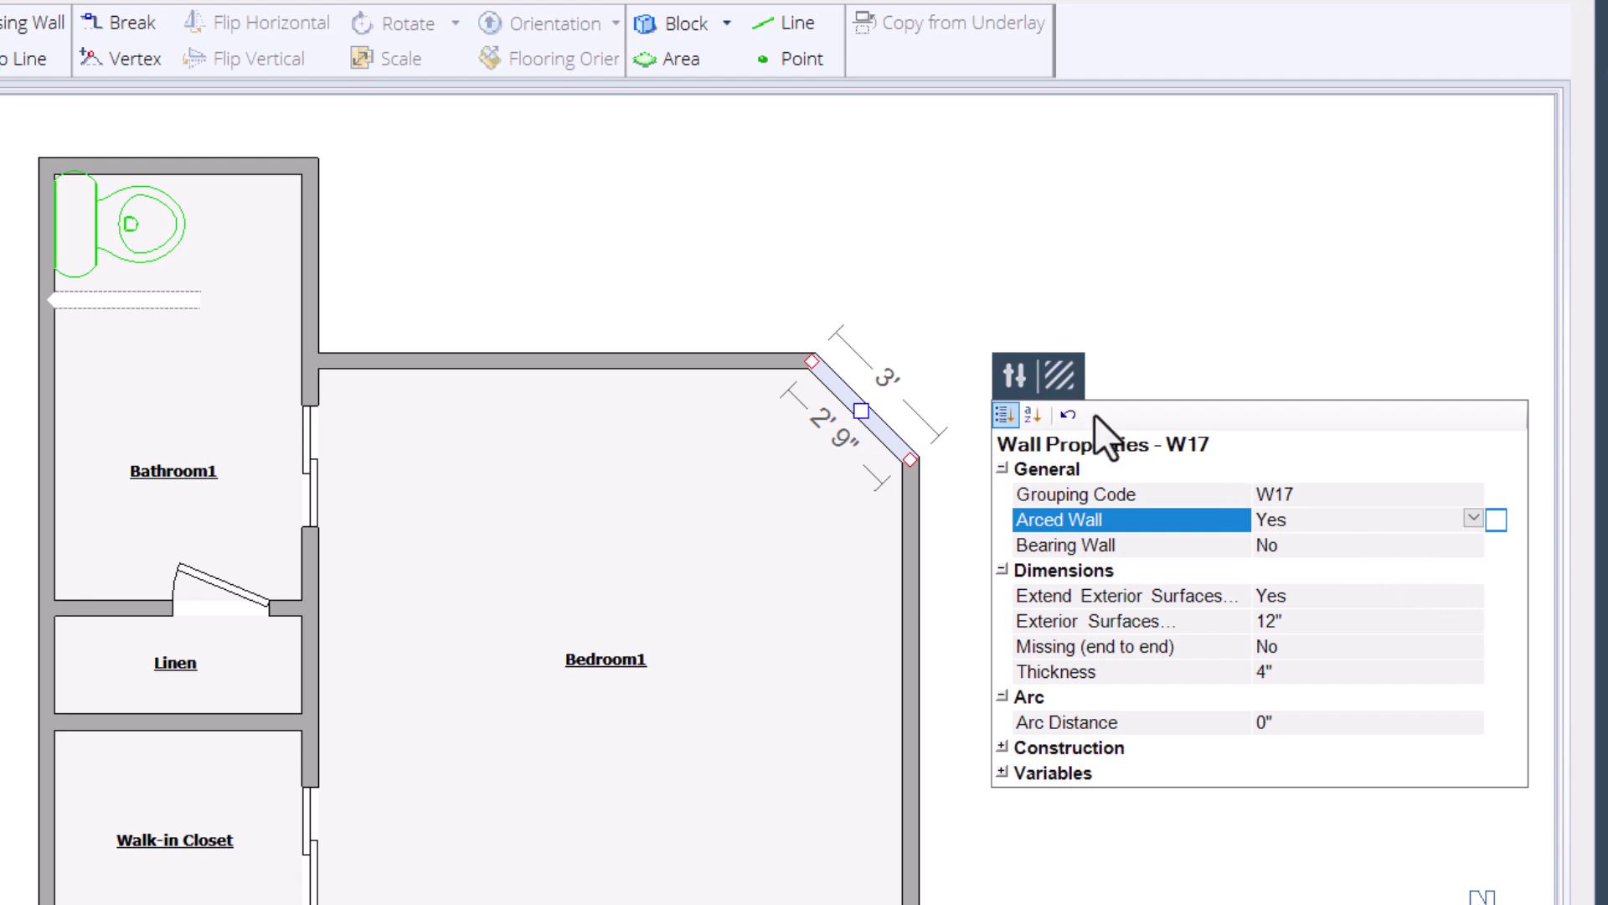
left_click(858, 424)
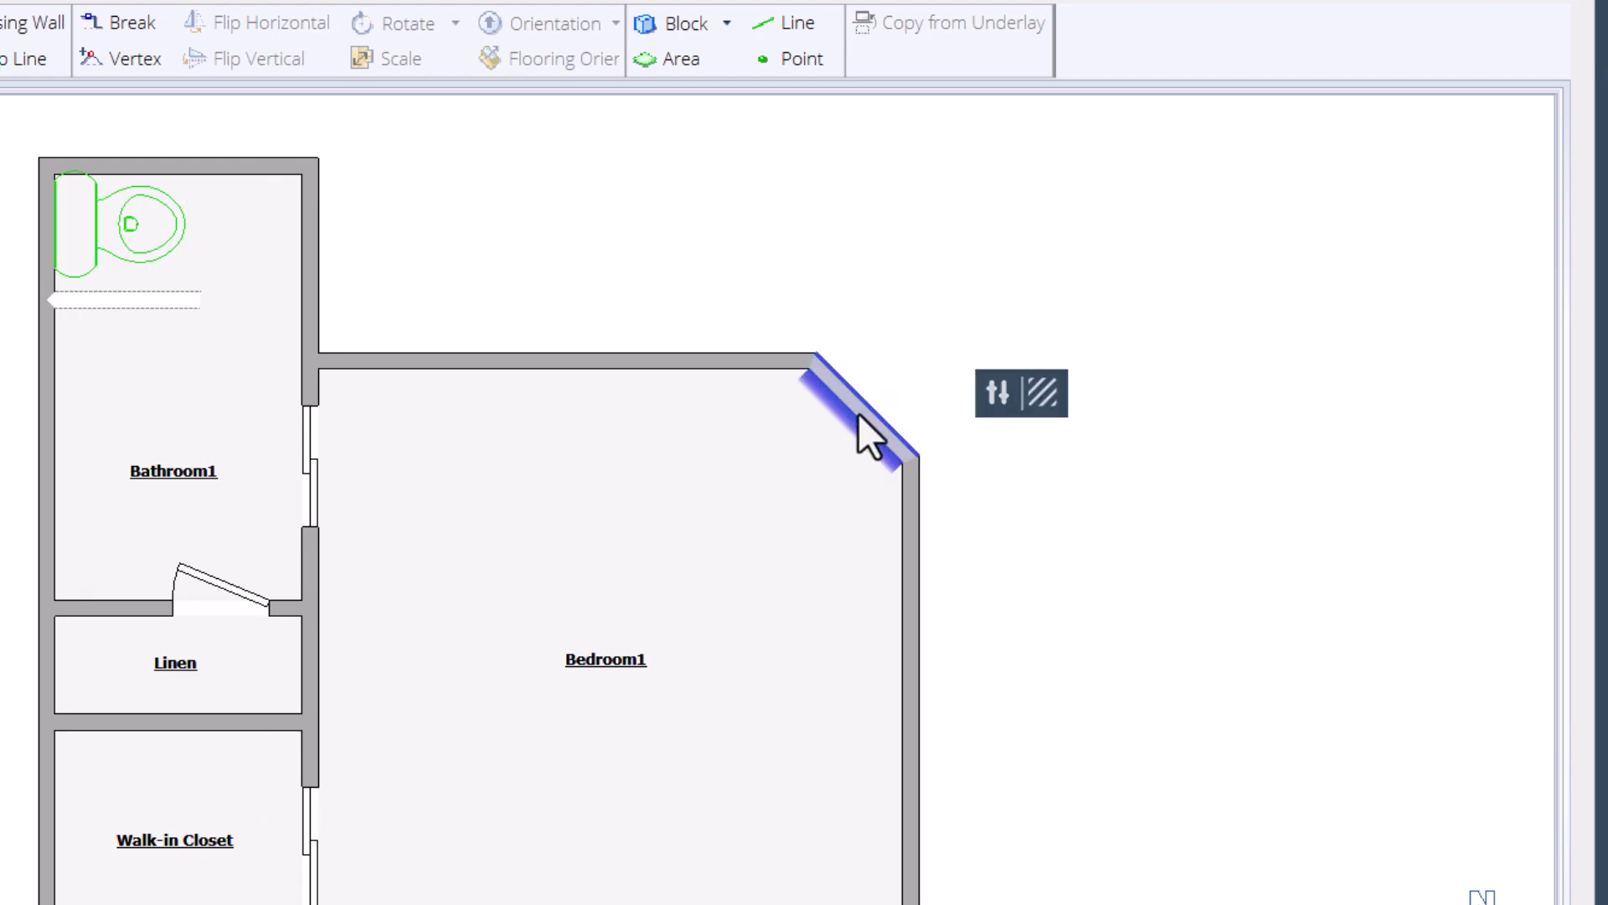
left_click_drag(861, 409, 897, 381)
left_click(1092, 530)
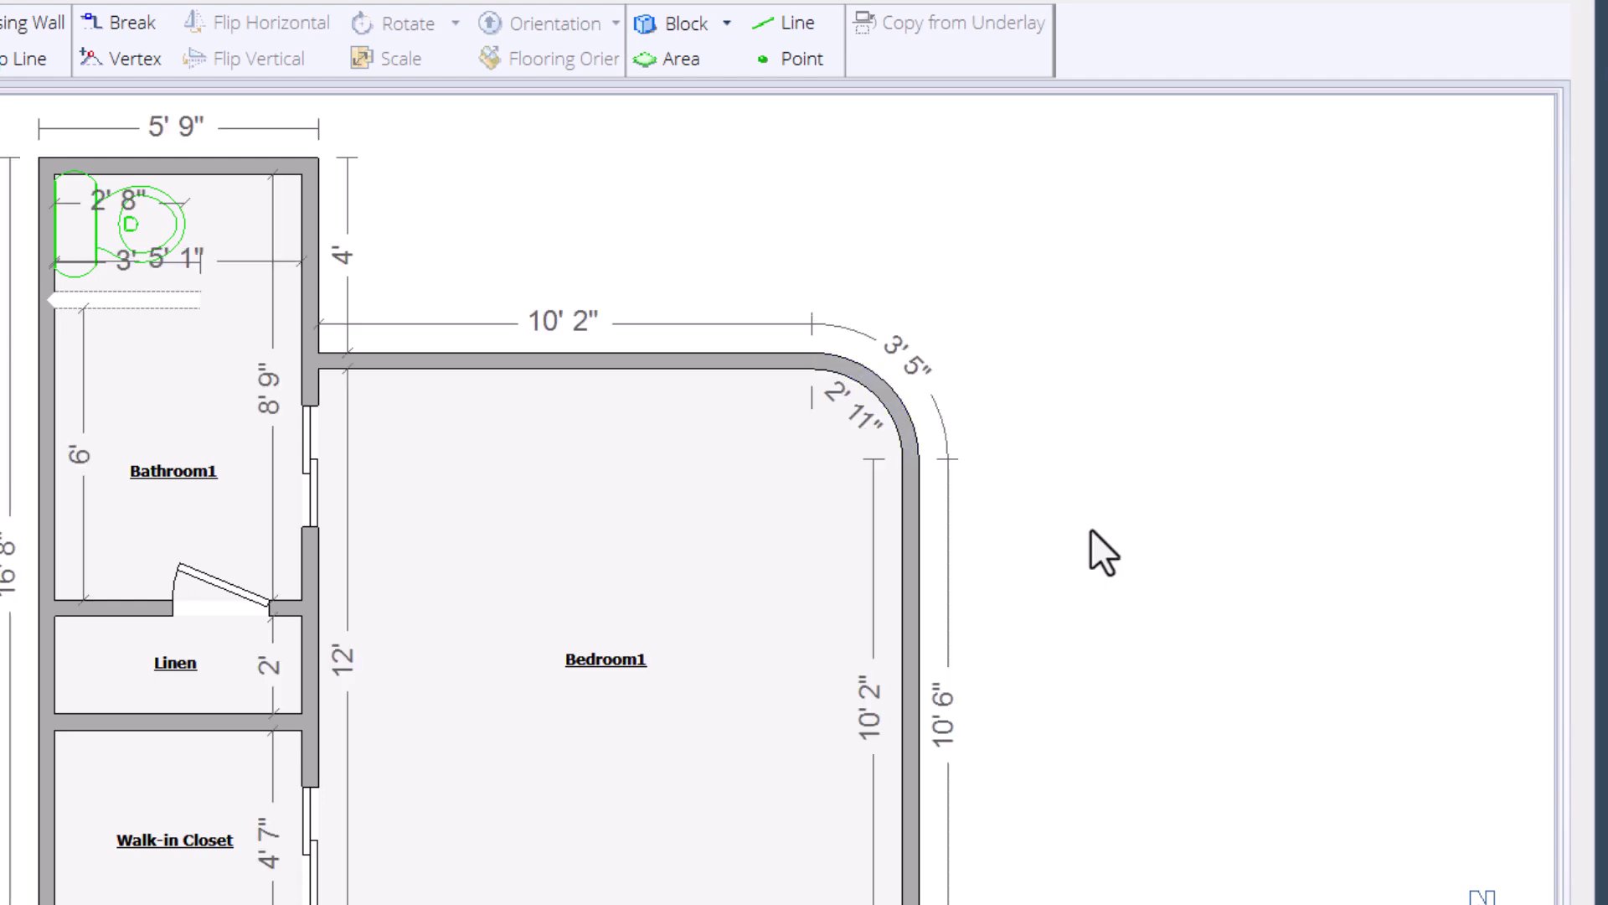